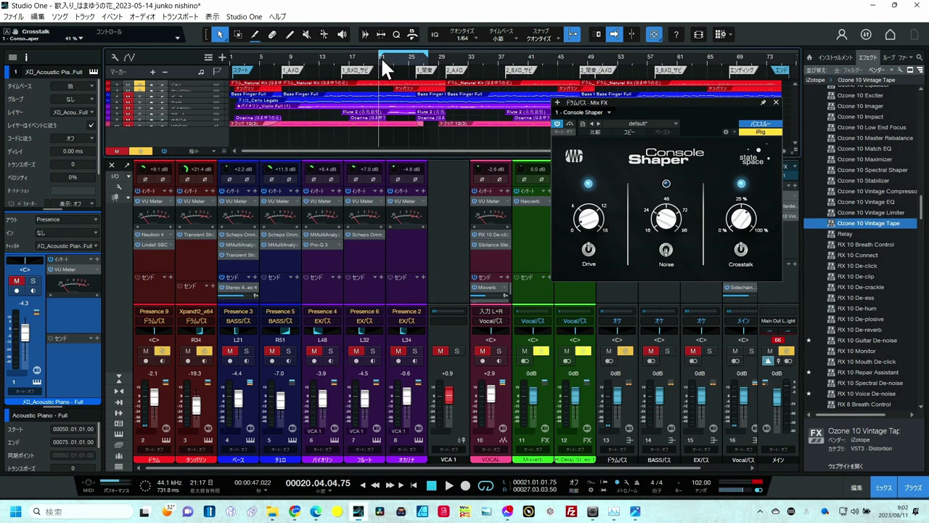
Move the playback position earlier in the song and play the soloed drum and tambourine tracks through bar 26
{"action": "left_click", "coordinate": [344, 59]}
{"action": "left_click", "coordinate": [450, 485]}
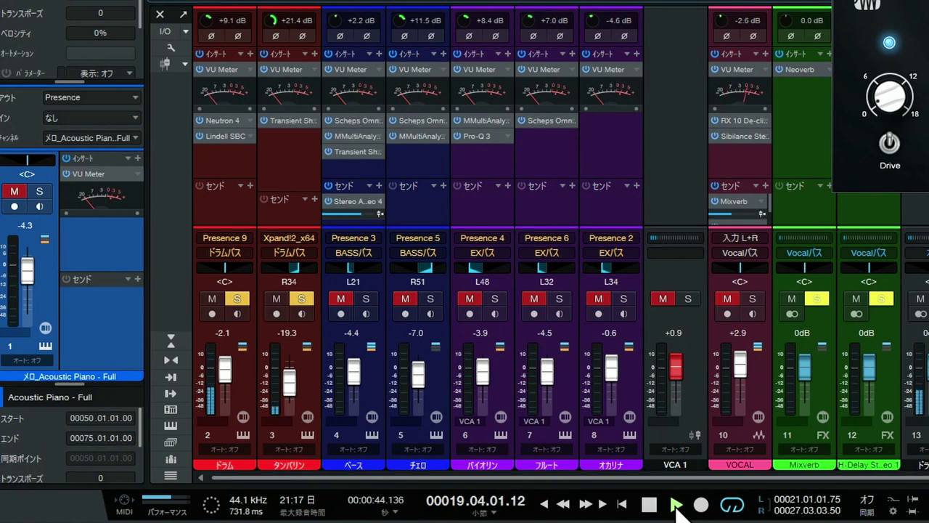
{"action": "key", "text": "space"}
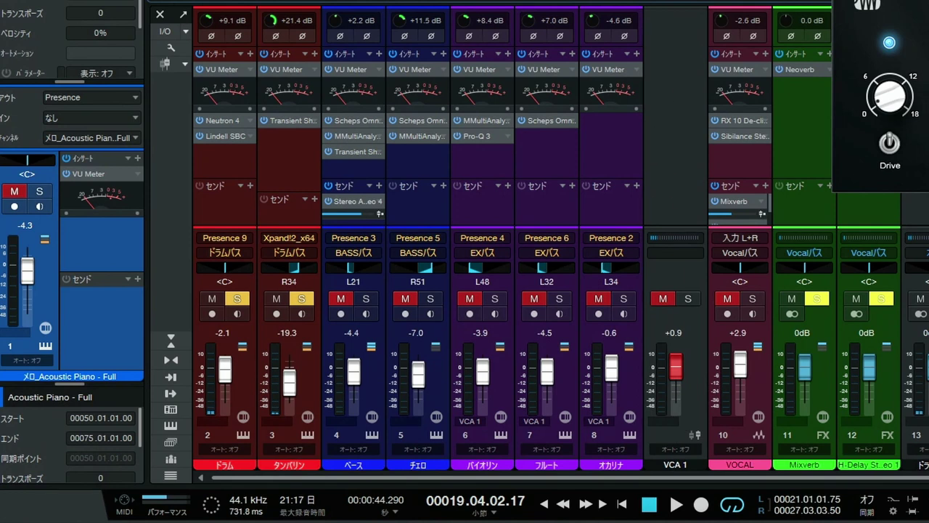
{"action": "key", "text": "space"}
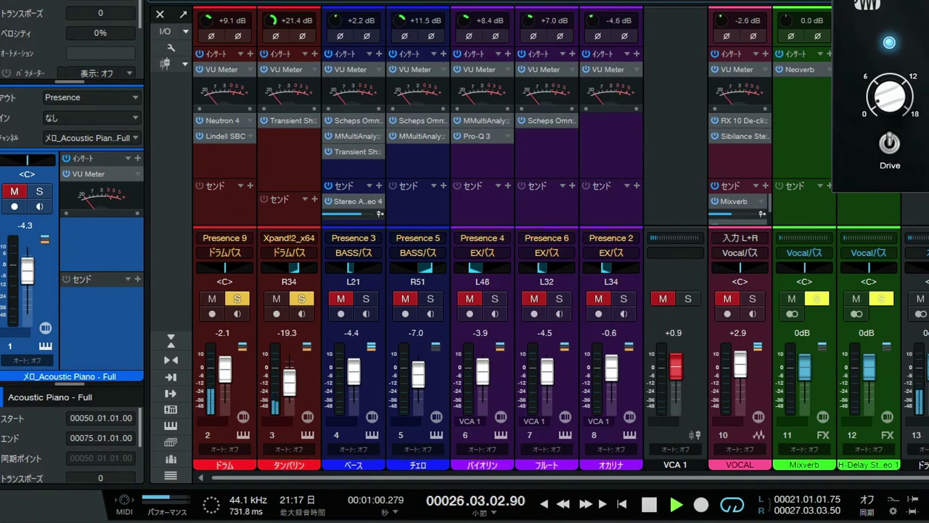
{"action": "key", "text": "space"}
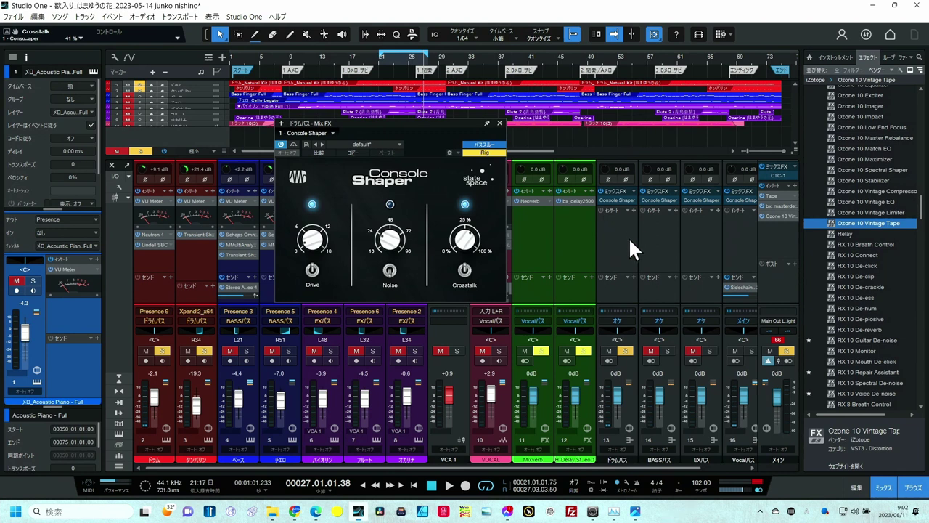
Select the ドラムバス channel and set the outputs of the ドラム and タンバリン channels to ドラムバス
{"action": "left_click", "coordinate": [628, 236]}
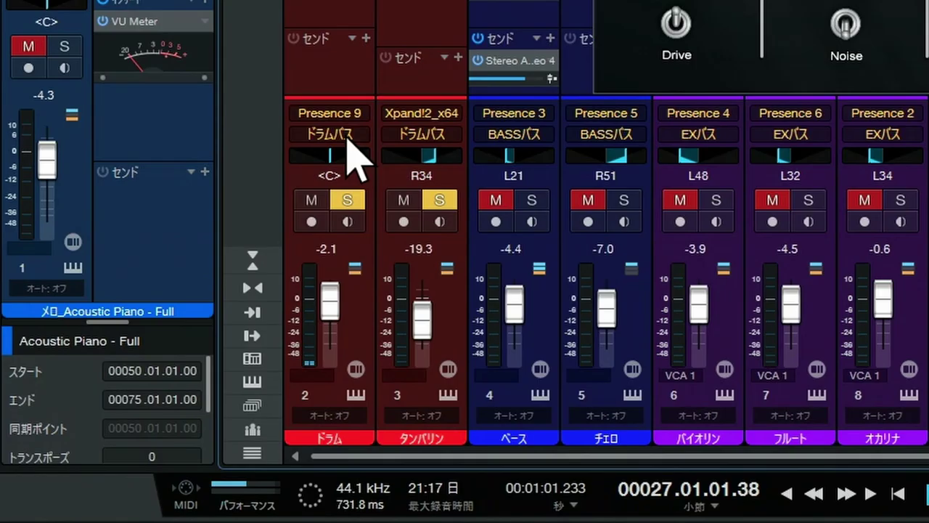
{"action": "left_click", "coordinate": [164, 321]}
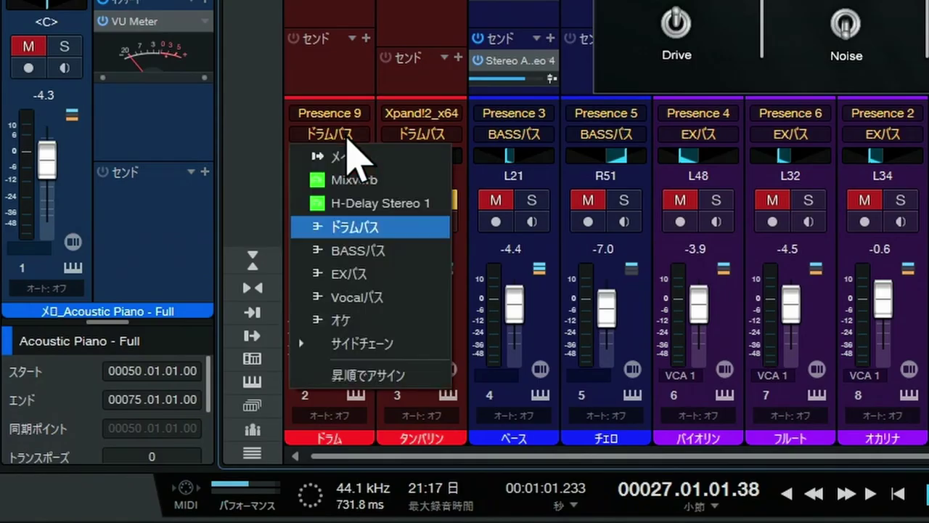
{"action": "left_click", "coordinate": [358, 225]}
{"action": "left_click", "coordinate": [421, 136]}
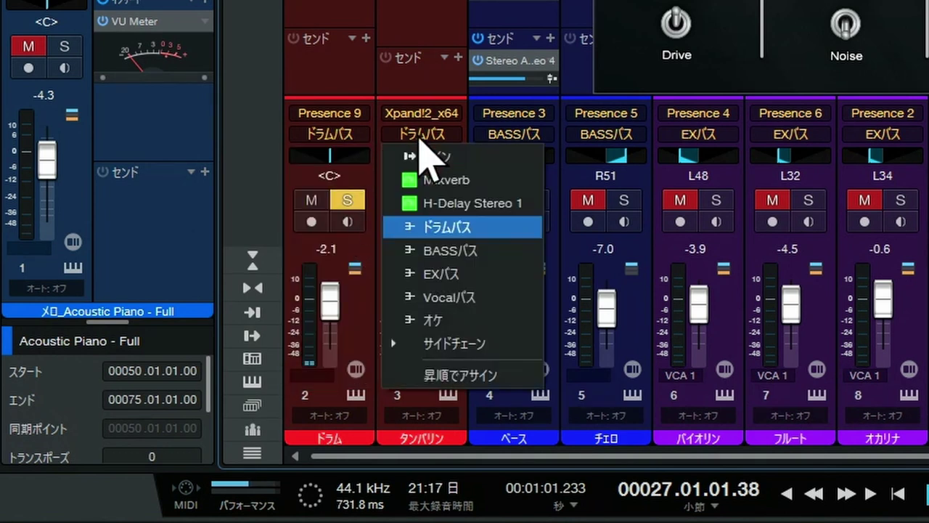
{"action": "left_click", "coordinate": [428, 226]}
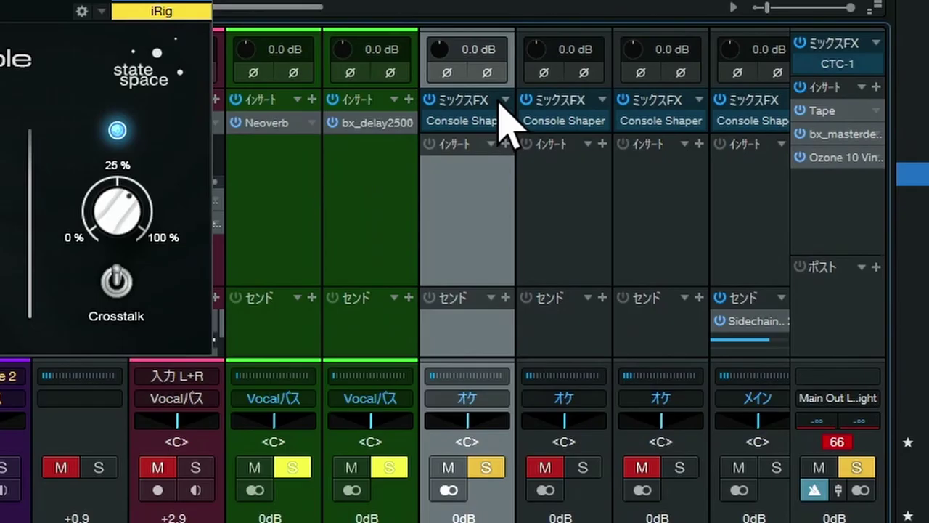
Clear the Mix FX slot on ドラムバス and assign Console Shaper to it again
{"action": "left_click", "coordinate": [504, 100]}
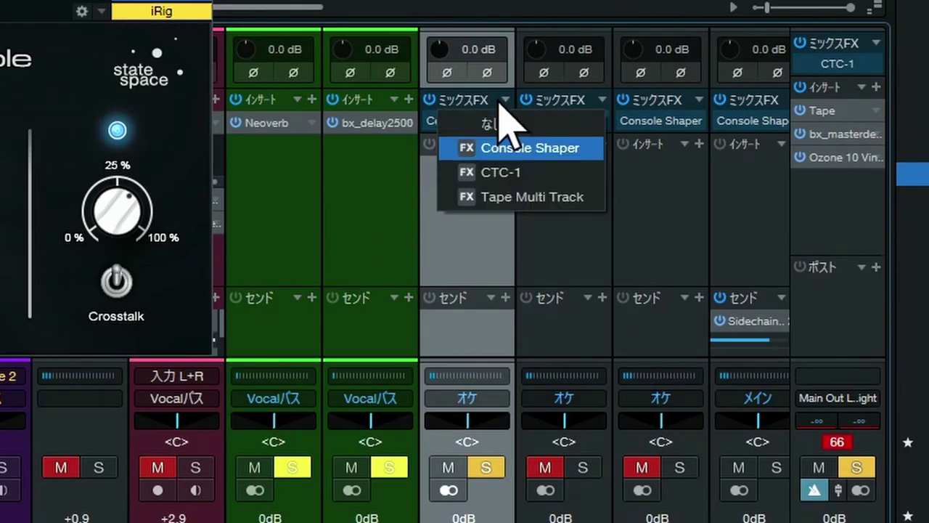
{"action": "left_click", "coordinate": [495, 125]}
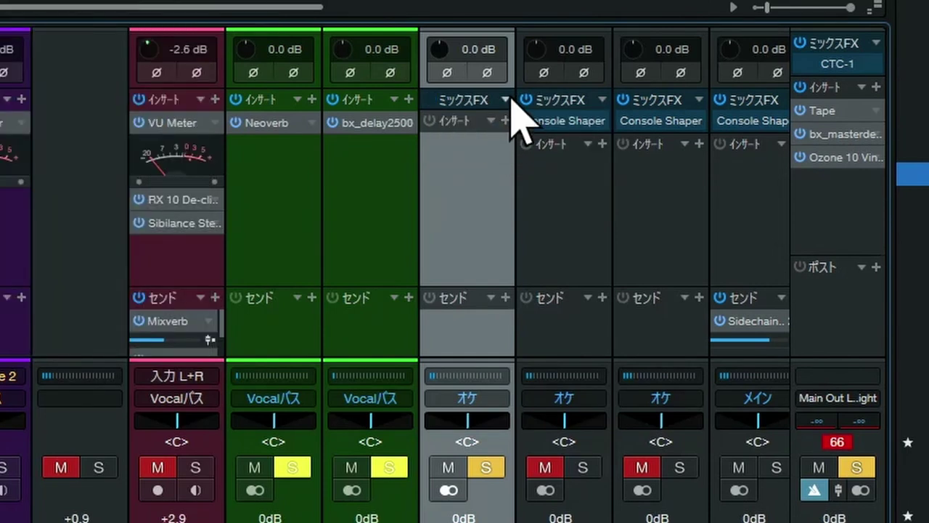
{"action": "left_click", "coordinate": [508, 101]}
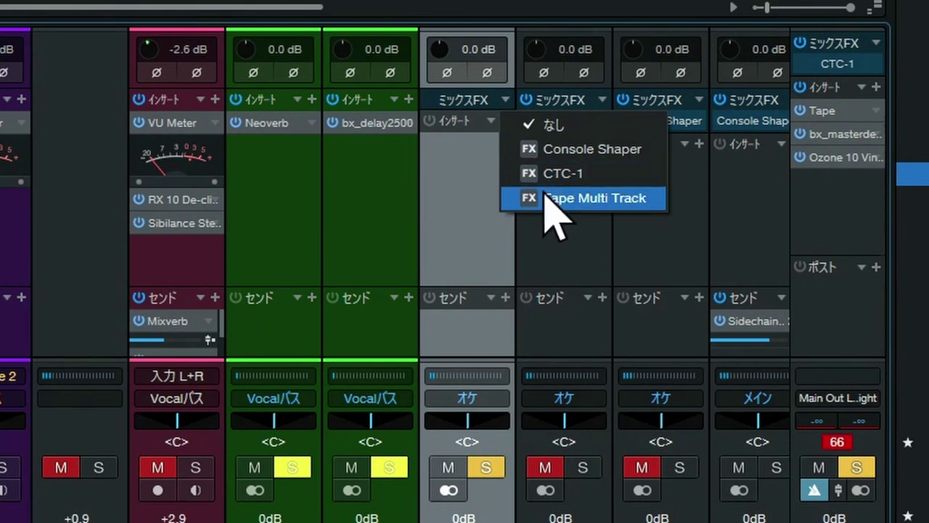
{"action": "left_click", "coordinate": [550, 149]}
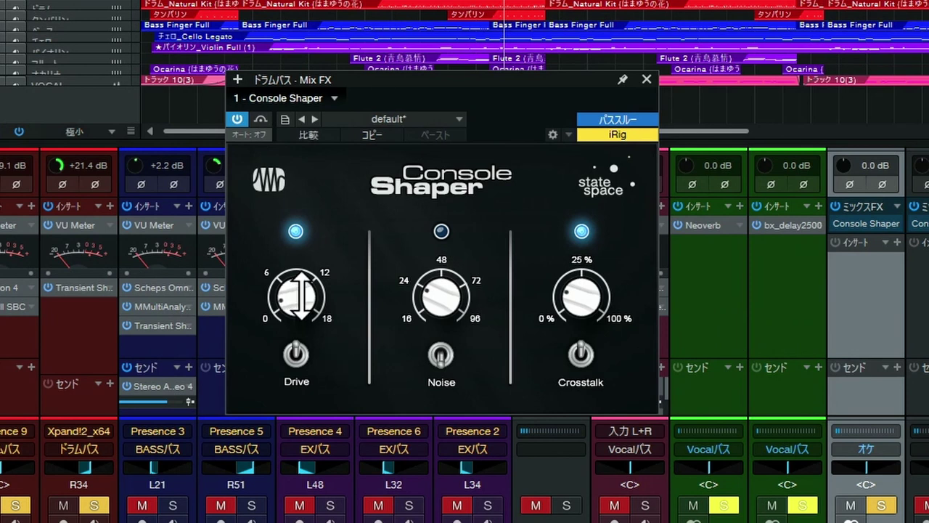
Adjust the Drive amount slightly in Console Shaper and switch Noise on
{"action": "left_click_drag", "start_coordinate": [302, 295], "coordinate": [302, 286]}
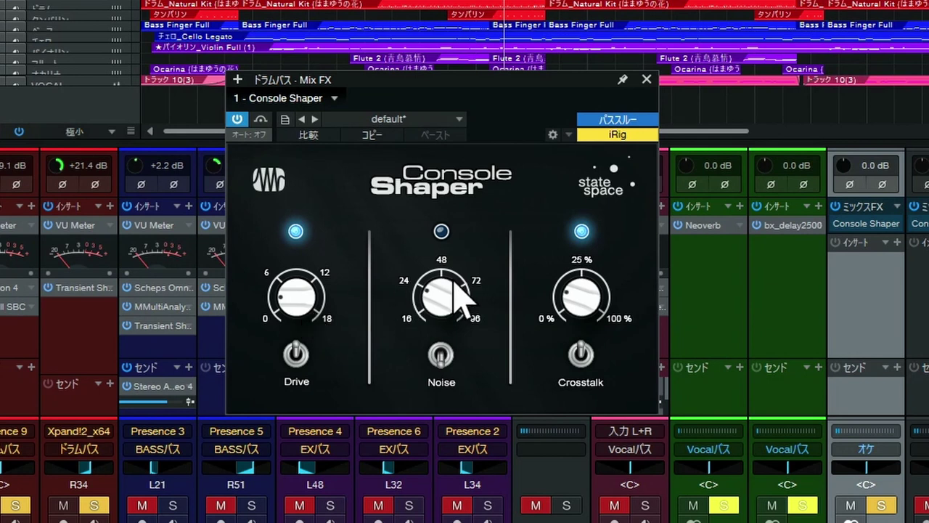
{"action": "left_click", "coordinate": [441, 233]}
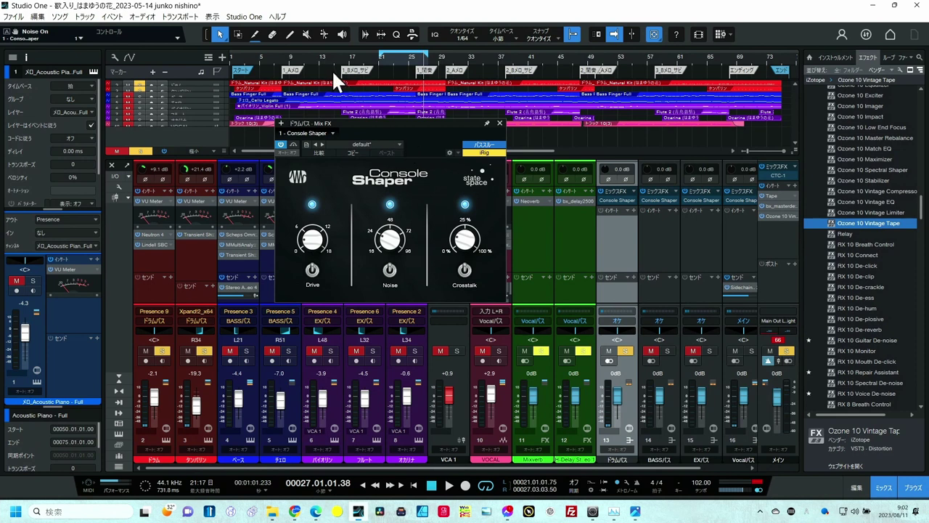
Switch Crosstalk off in Console Shaper and play the song from bar 13 to hear it
{"action": "left_click", "coordinate": [319, 57]}
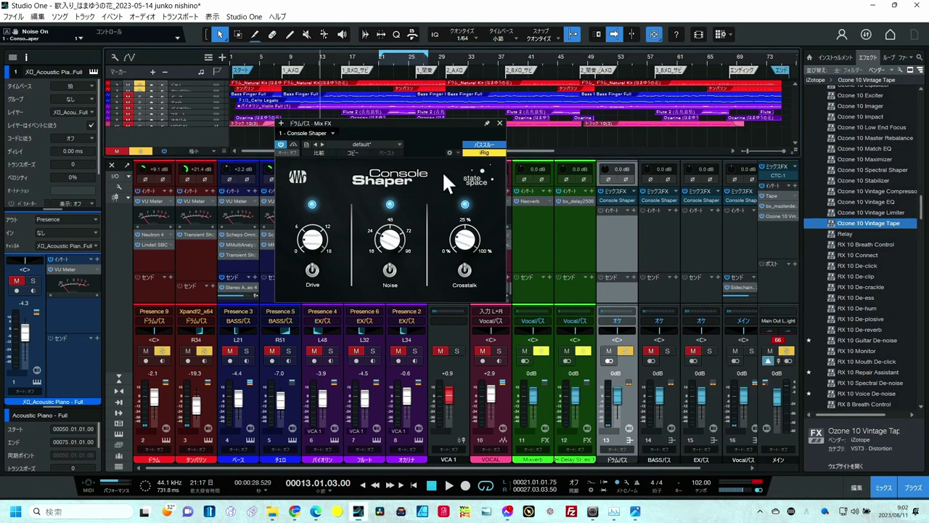
{"action": "left_click", "coordinate": [466, 203]}
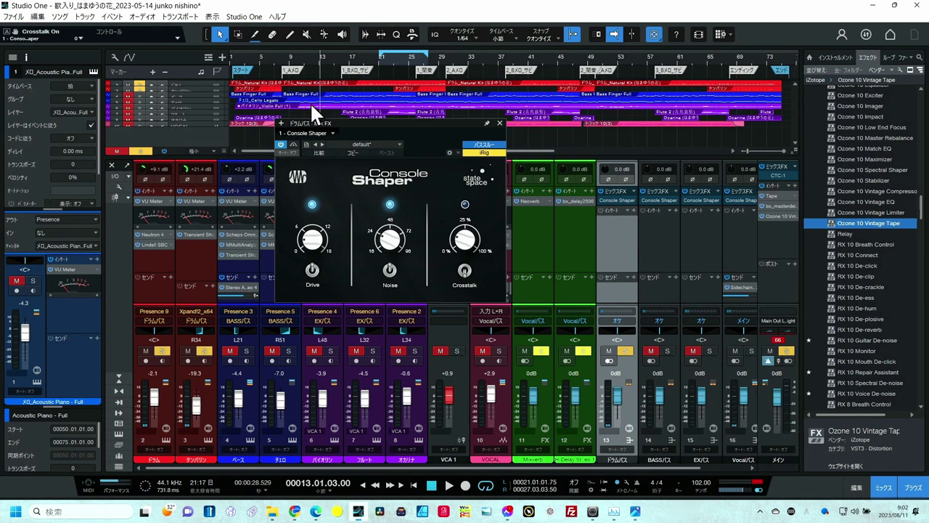
{"action": "key", "text": "space"}
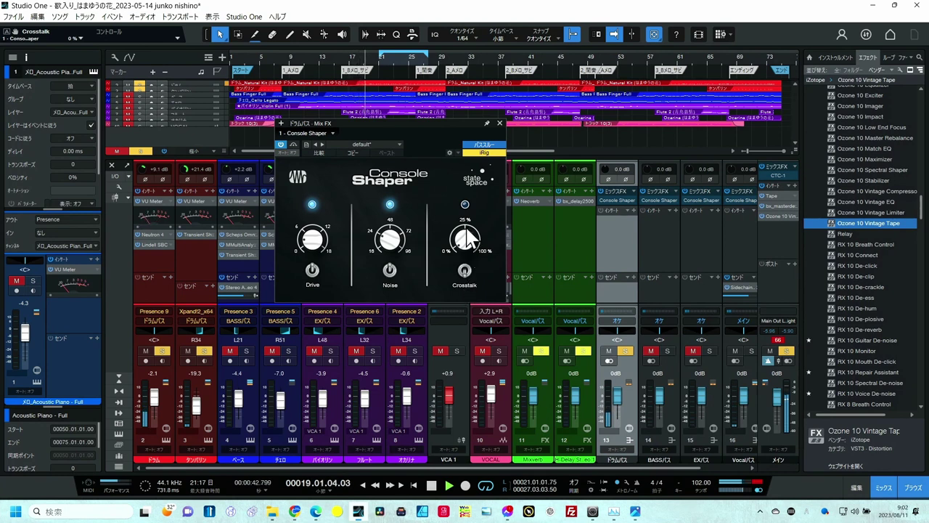
Switch Crosstalk on, raise it to 100 % while playing from around bar 12, and close the Console Shaper window
{"action": "left_click", "coordinate": [464, 205]}
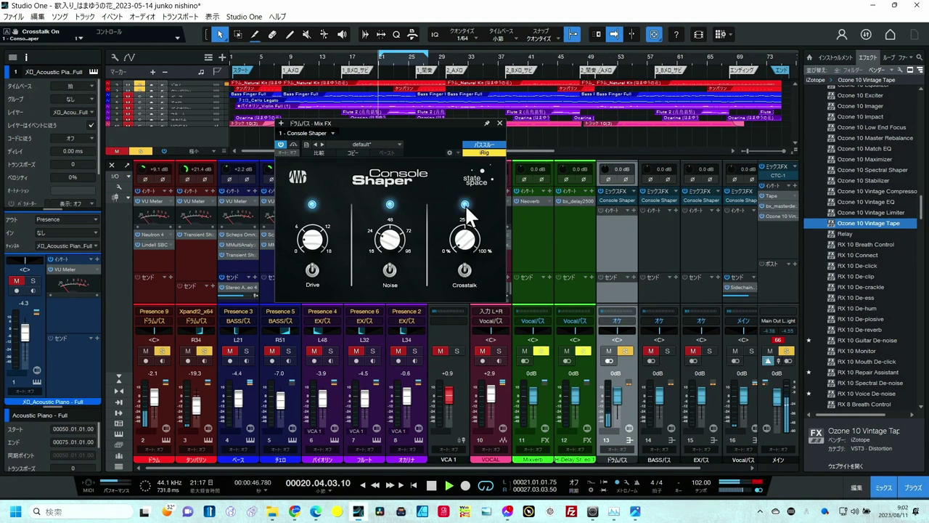
{"action": "left_click", "coordinate": [313, 58]}
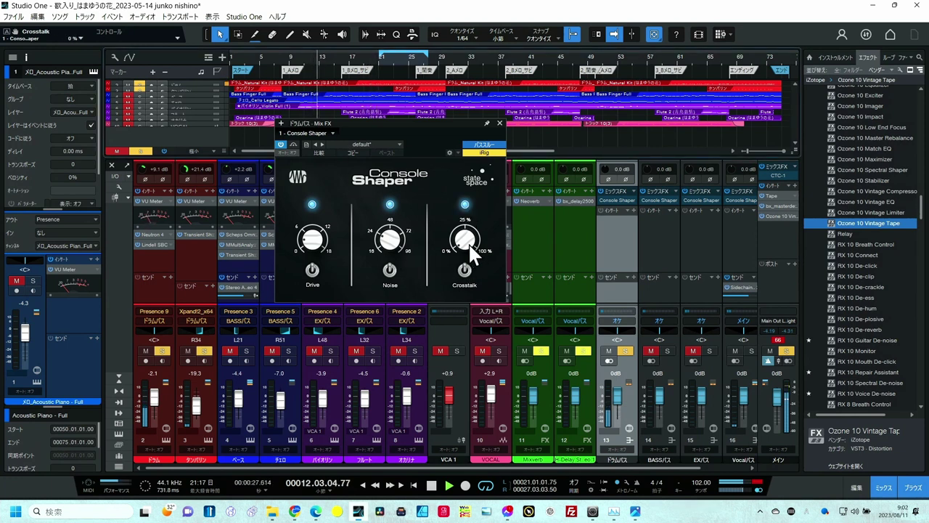
{"action": "mouse_move", "coordinate": [468, 243]}
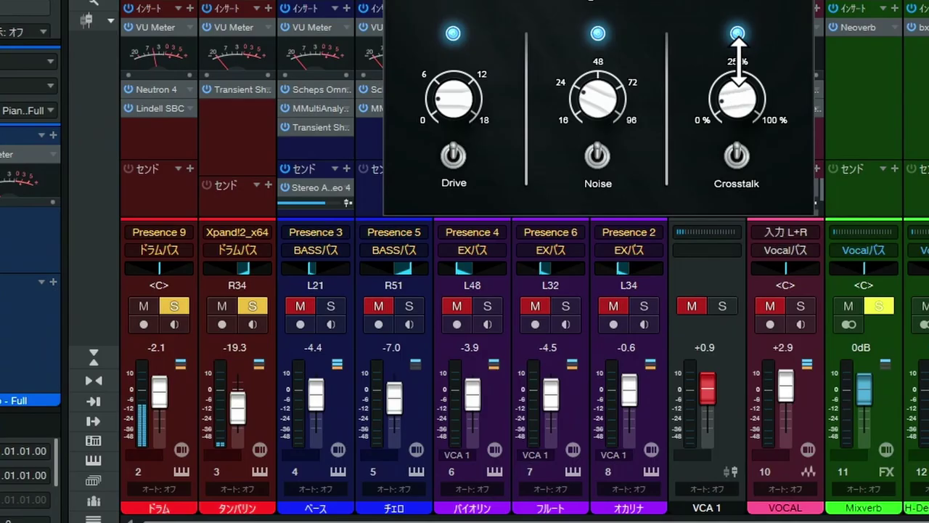
{"action": "left_click_drag", "start_coordinate": [738, 61], "coordinate": [737, 0]}
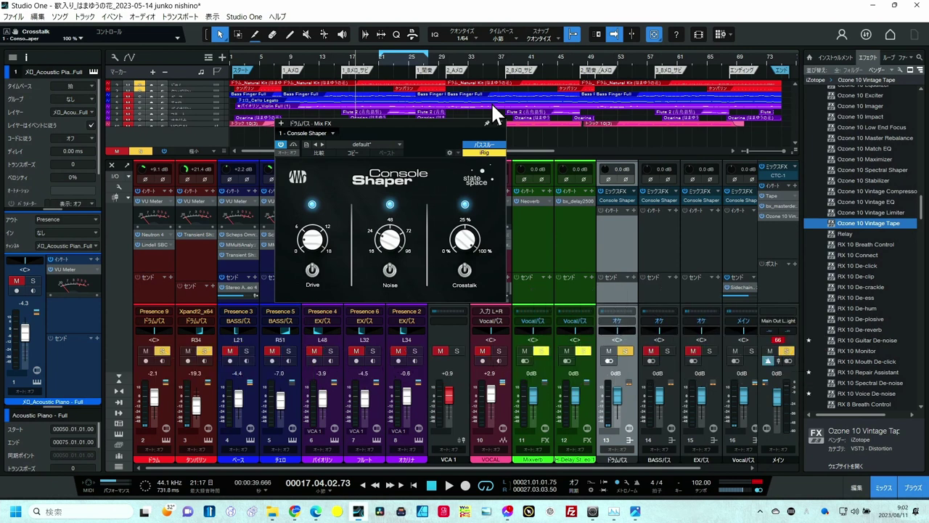
{"action": "left_click", "coordinate": [500, 124]}
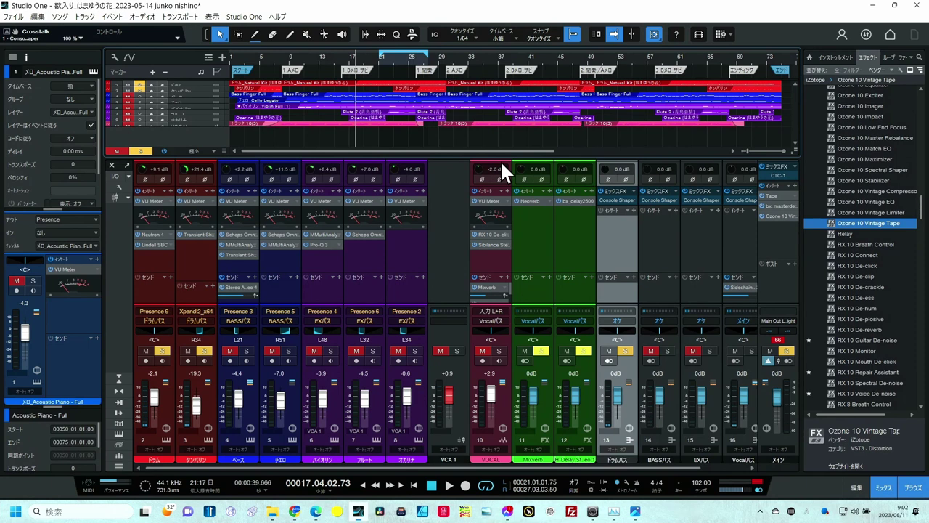
Go through the ドラム, タンバリン, ベース and チェロ channels and the BASSバス, EXバス and Vocalバス buses in the mixer
{"action": "left_click", "coordinate": [169, 262]}
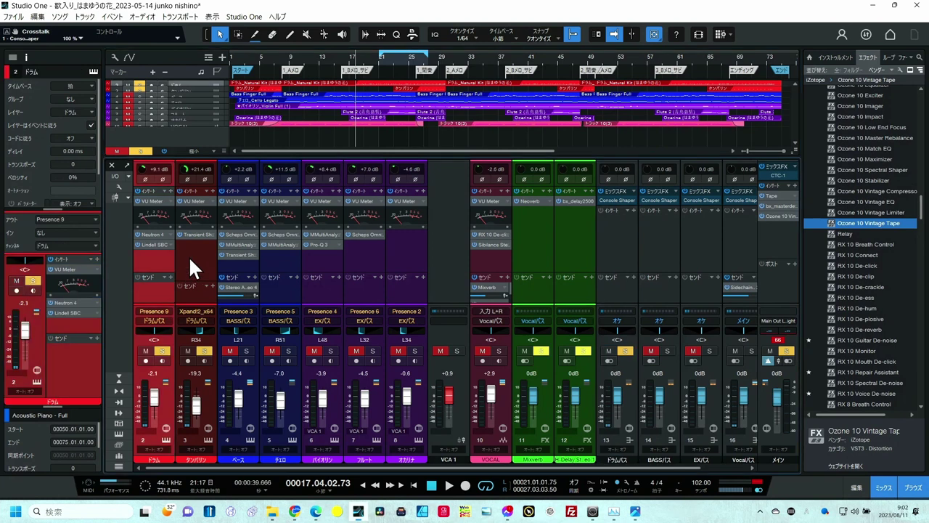
{"action": "left_click", "coordinate": [190, 263]}
{"action": "left_click", "coordinate": [173, 263]}
{"action": "left_click", "coordinate": [187, 262]}
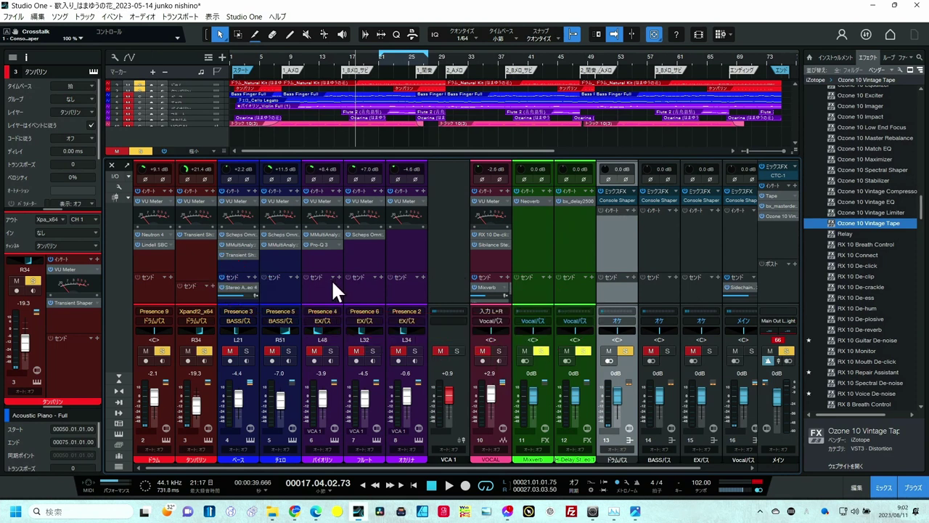
{"action": "left_click", "coordinate": [251, 272]}
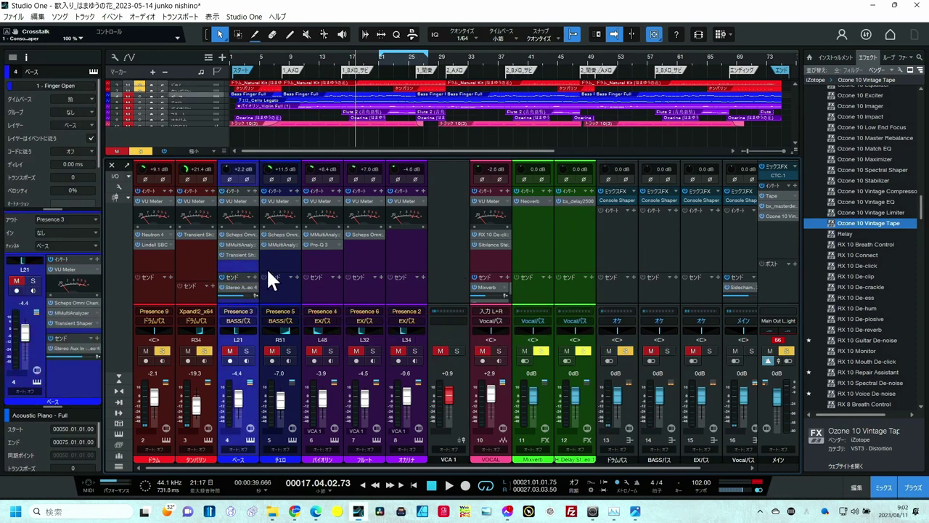
{"action": "left_click", "coordinate": [280, 278]}
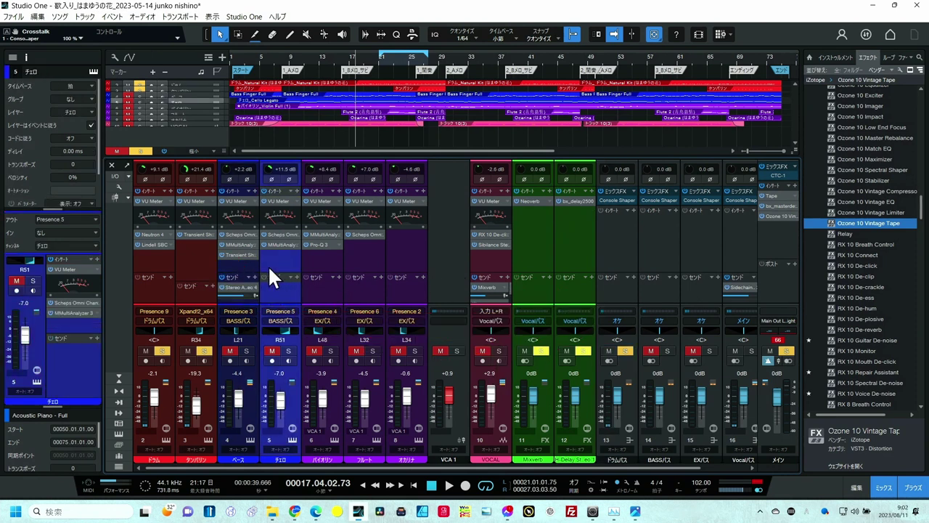
{"action": "left_click", "coordinate": [659, 259]}
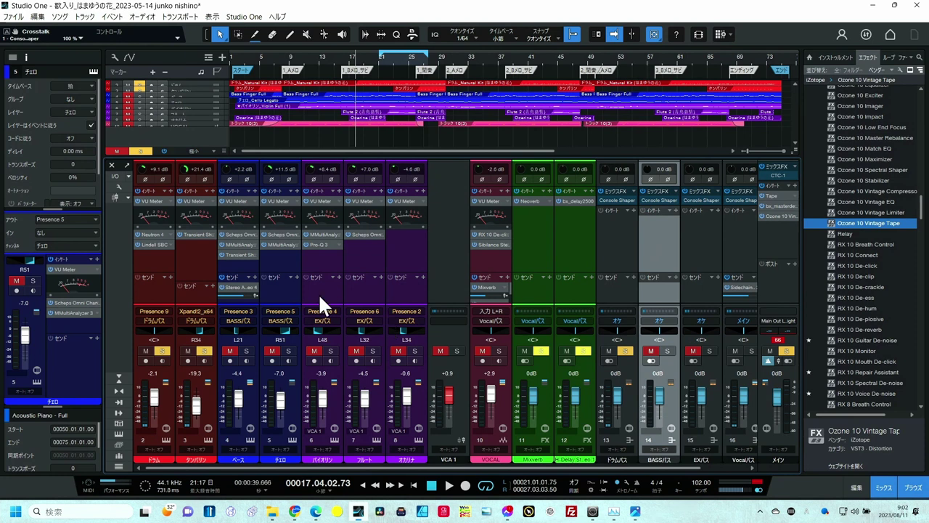
{"action": "left_click", "coordinate": [698, 249]}
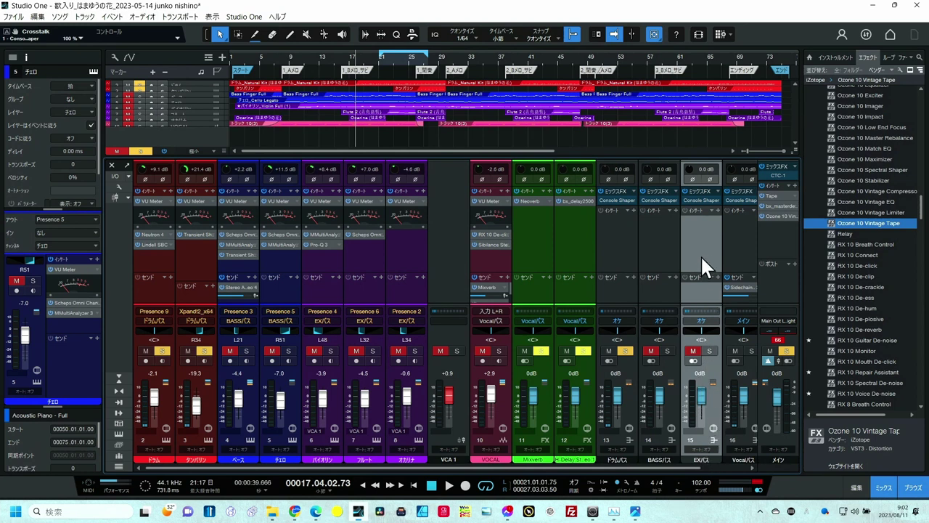
{"action": "left_click", "coordinate": [737, 237]}
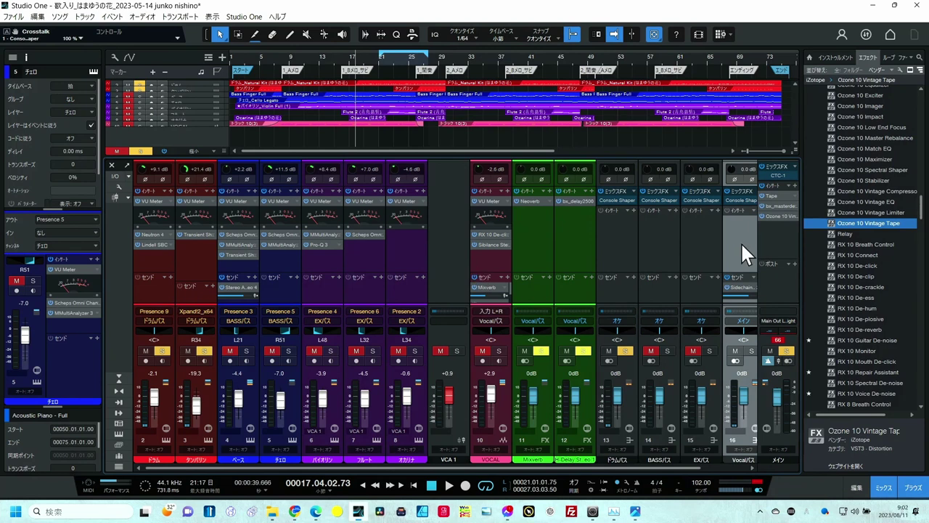
{"action": "left_click_drag", "start_coordinate": [511, 467], "coordinate": [556, 468]}
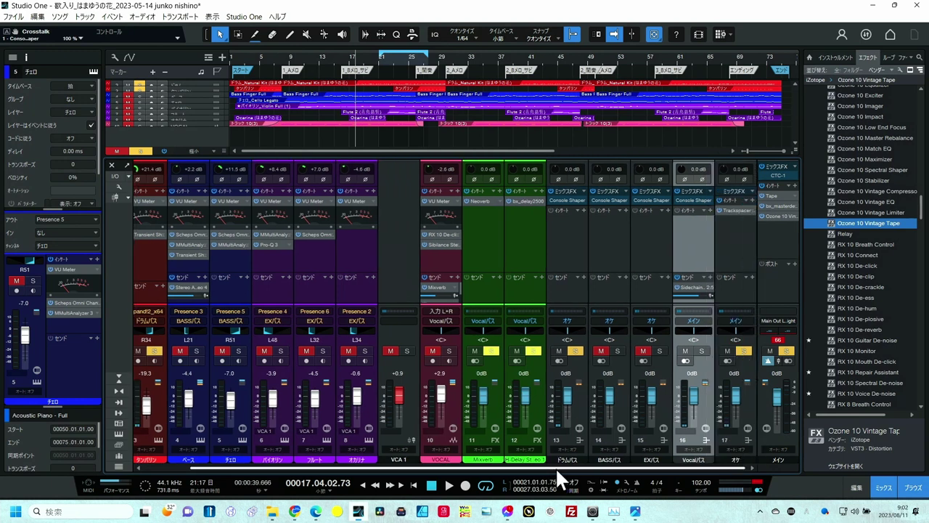
{"action": "scroll", "coordinate": [607, 441], "scroll_direction": "left", "scroll_amount": 1}
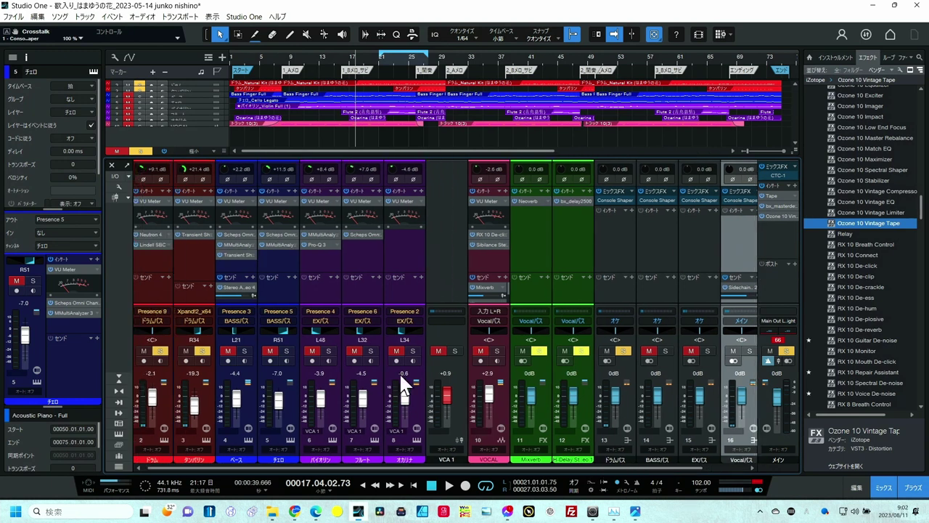
Delete the VCA 1 channel from the mixer
{"action": "left_click", "coordinate": [448, 249]}
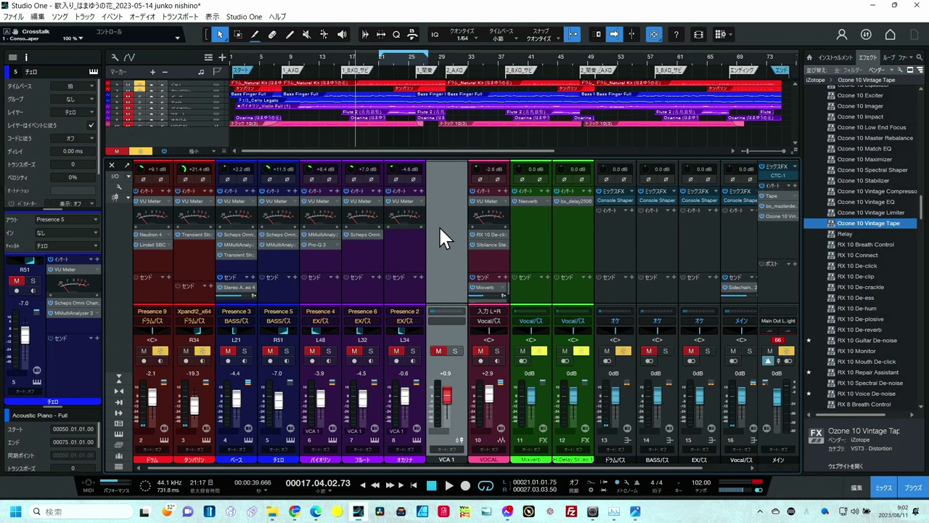
{"action": "right_click", "coordinate": [440, 228]}
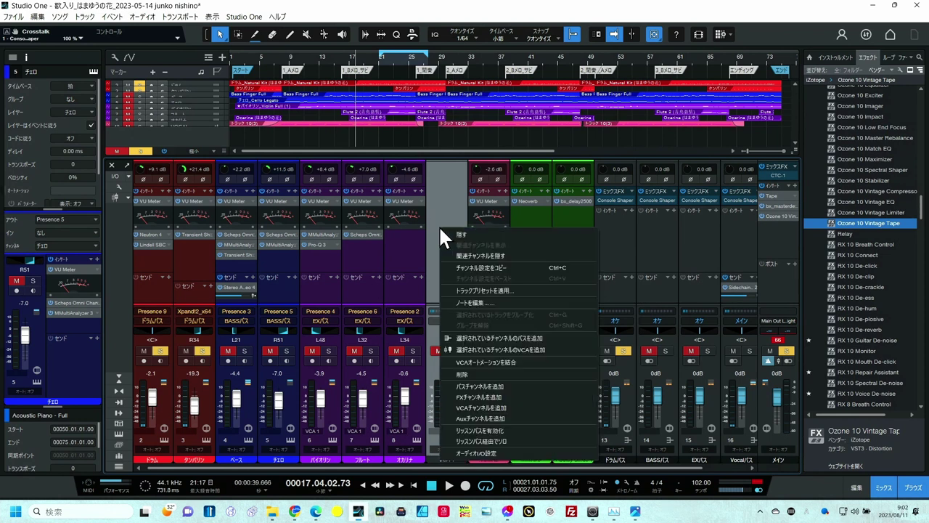
{"action": "left_click", "coordinate": [460, 368]}
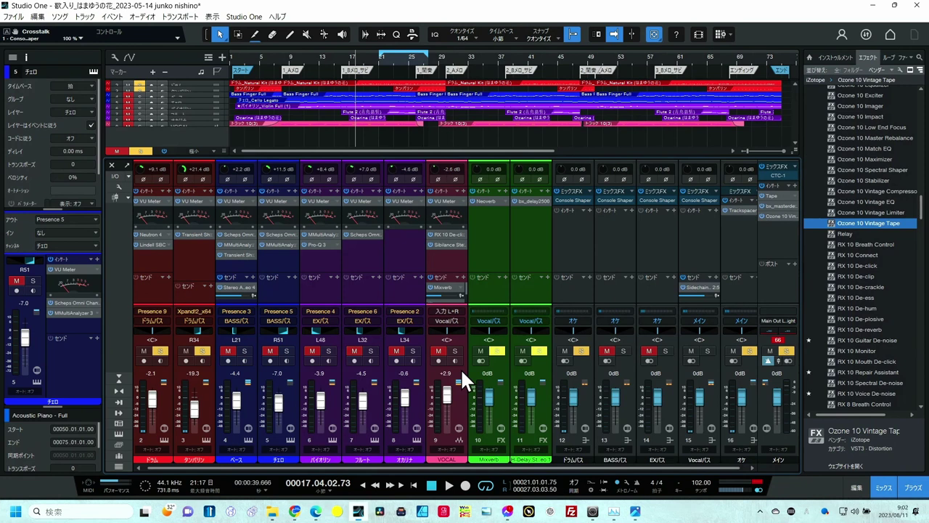
Select the channels from ドラム to オカリナ, add a VCA channel for them, and try out its fader
{"action": "left_click", "coordinate": [156, 263]}
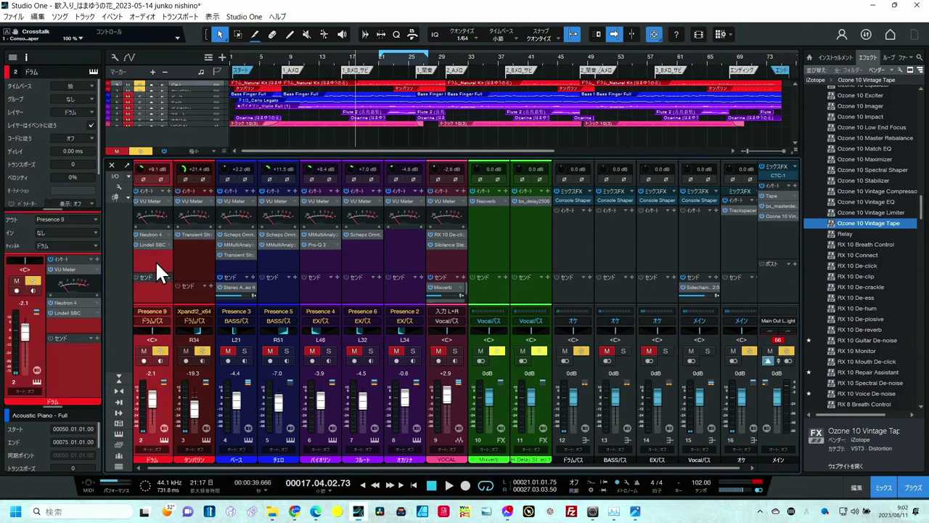
{"action": "left_click", "coordinate": [400, 269], "text": "shift"}
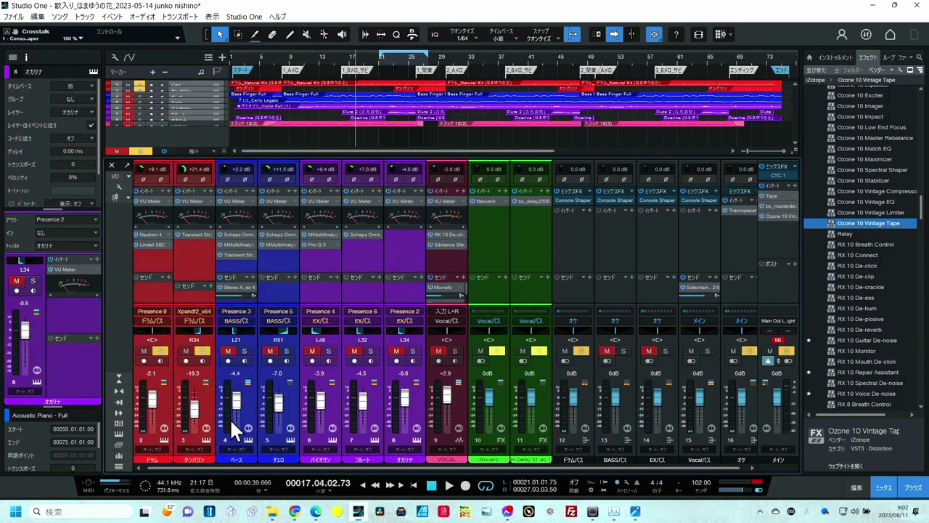
{"action": "right_click", "coordinate": [407, 266]}
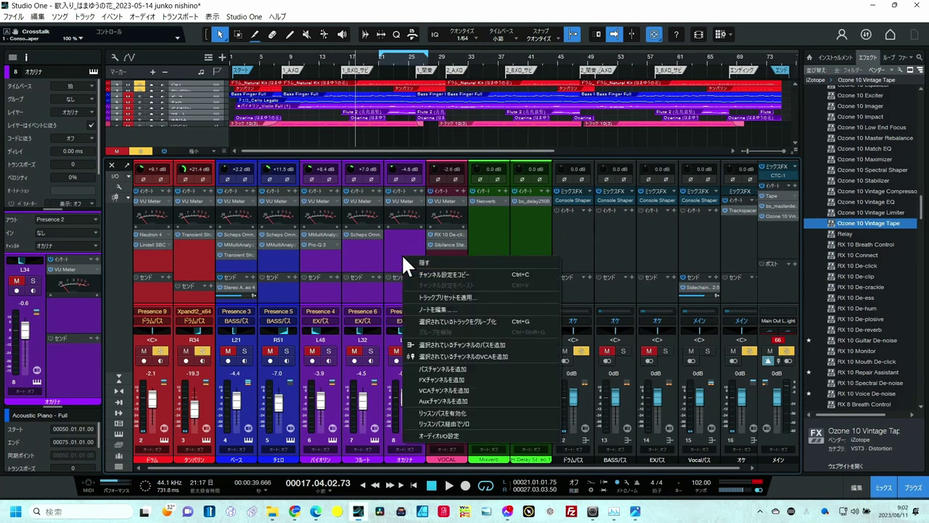
{"action": "left_click", "coordinate": [444, 356]}
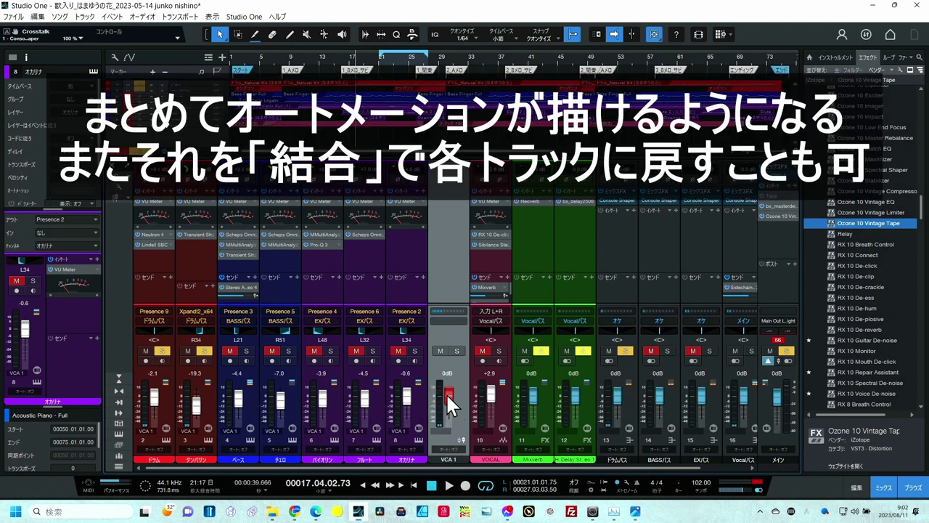
{"action": "left_click_drag", "start_coordinate": [447, 391], "coordinate": [448, 389]}
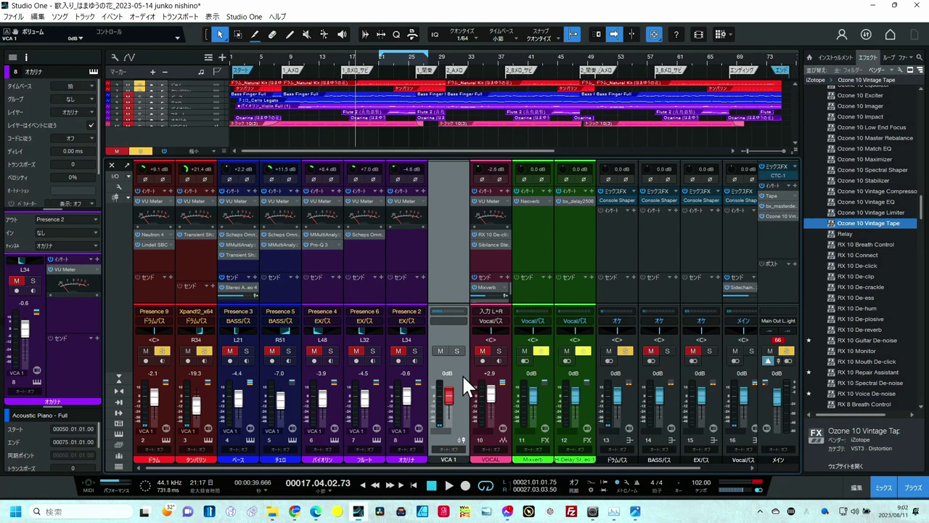
Clear the solo on the ドラムバス bus
{"action": "left_click", "coordinate": [624, 351]}
{"action": "left_click", "coordinate": [624, 351]}
{"action": "left_click", "coordinate": [625, 351]}
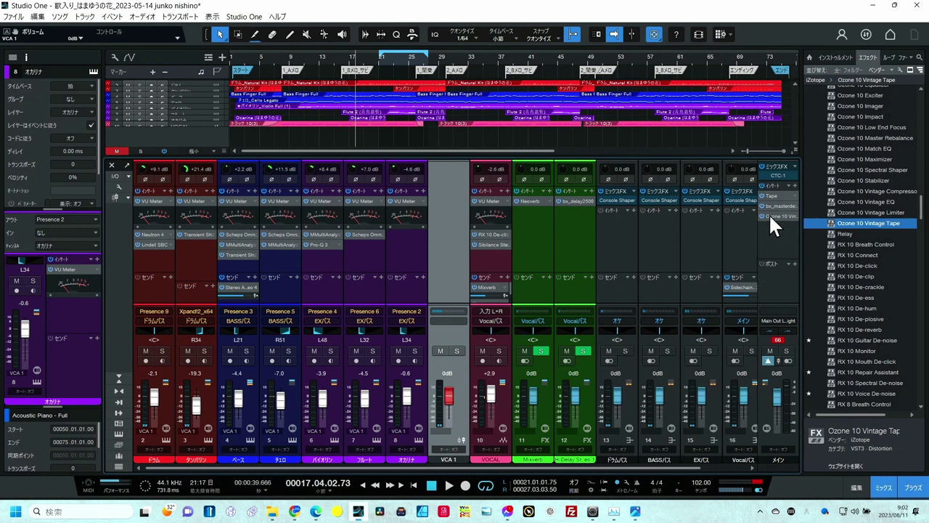
Choose CTC-1 as the メイン channel's Mix FX, switch on Boost and Noise, and try Crosstalk on and off
{"action": "left_click", "coordinate": [789, 164]}
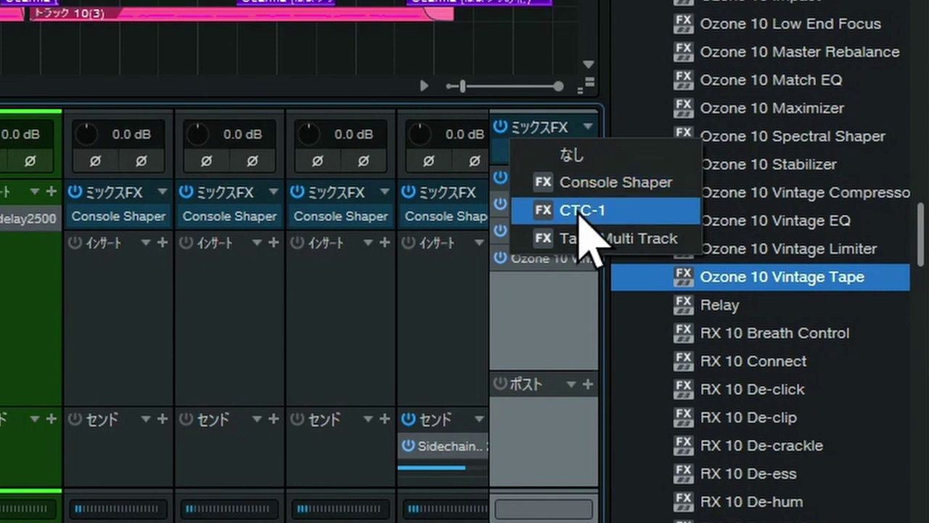
{"action": "left_click", "coordinate": [581, 212]}
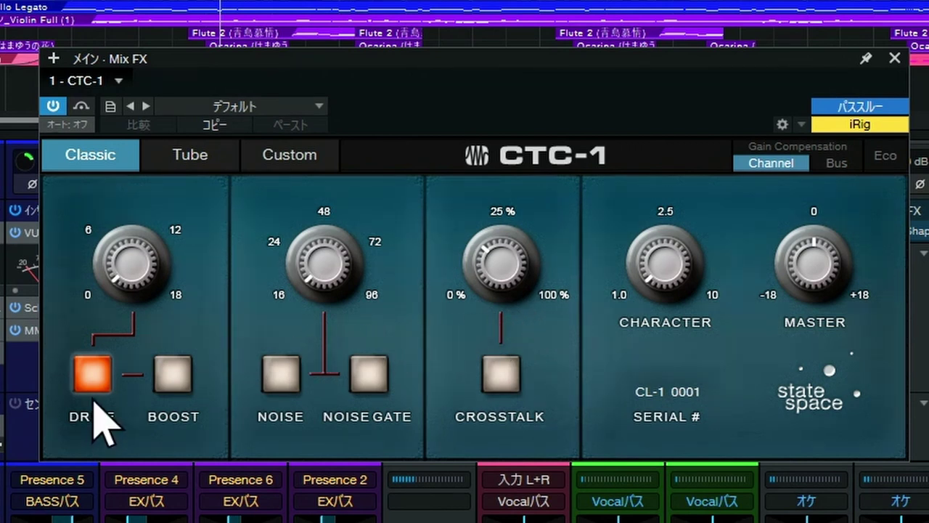
{"action": "left_click", "coordinate": [174, 379]}
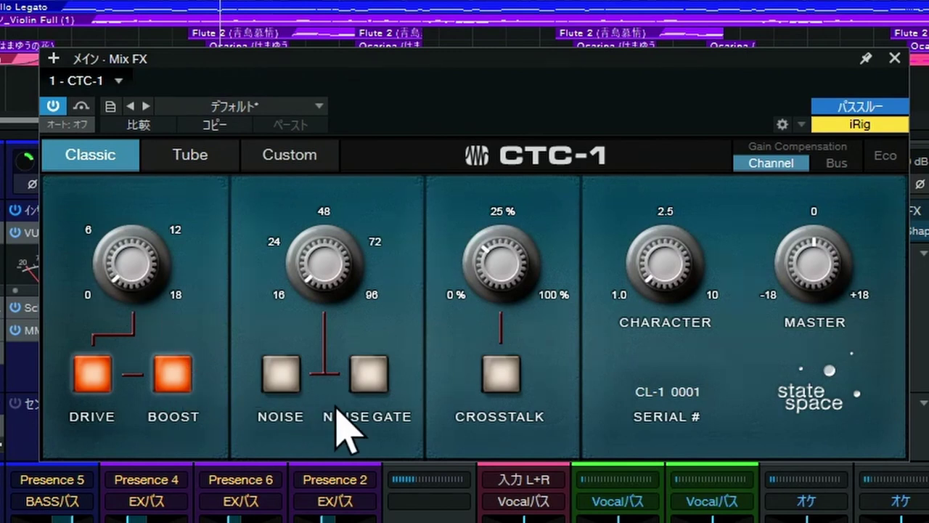
{"action": "left_click", "coordinate": [280, 374]}
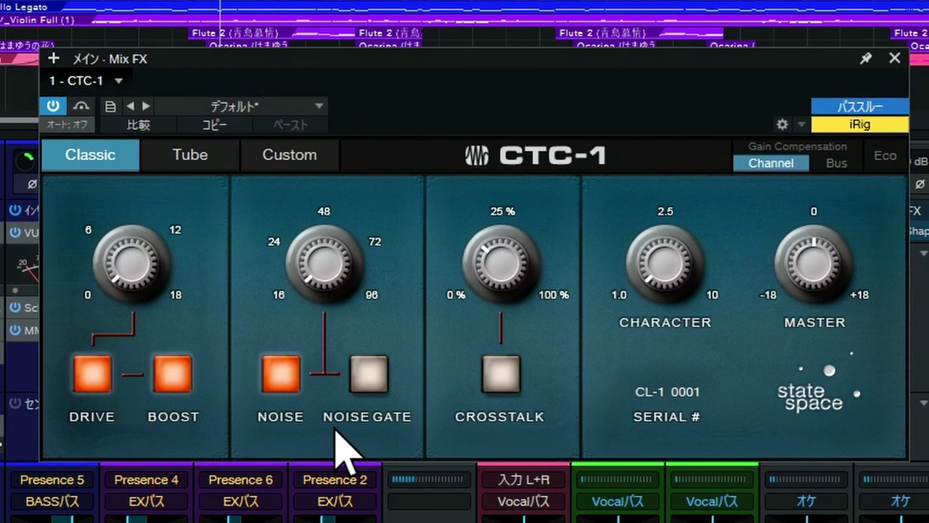
{"action": "left_click", "coordinate": [500, 376]}
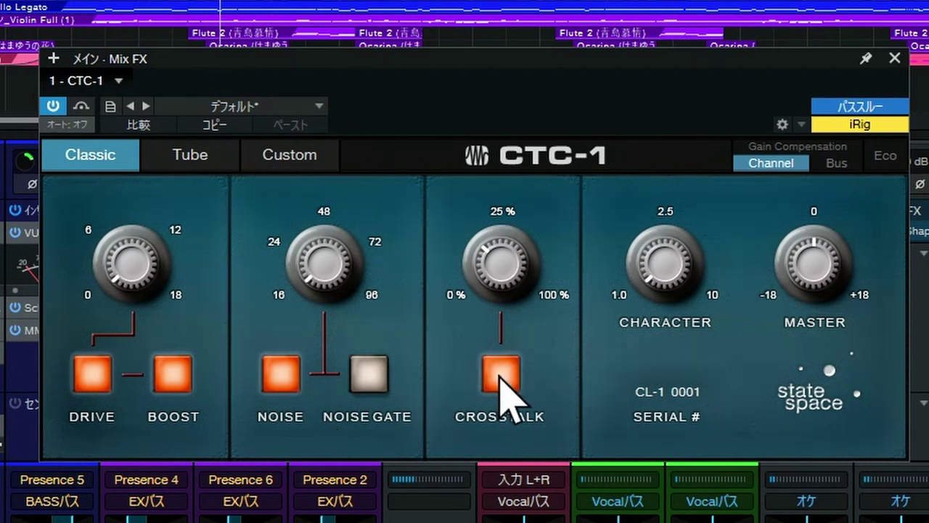
{"action": "left_click", "coordinate": [501, 376]}
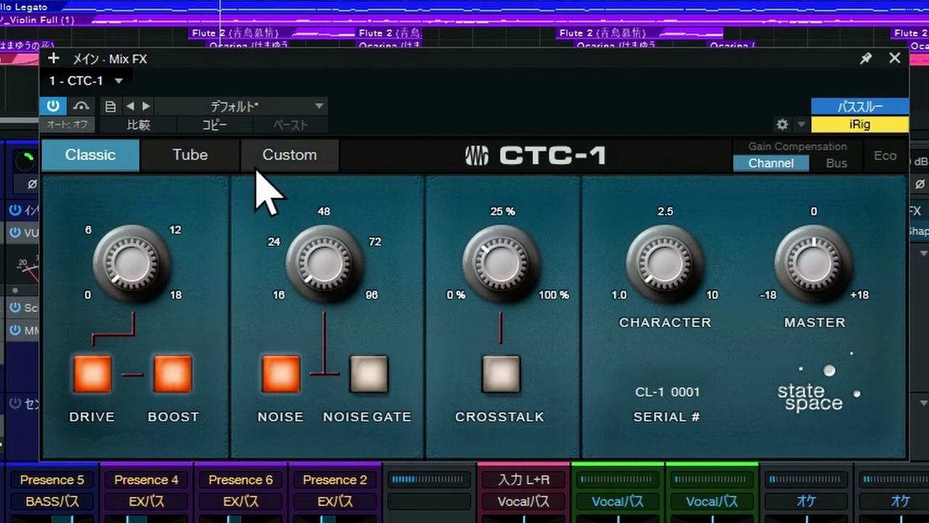
Load the default preset in CTC-1
{"action": "left_click", "coordinate": [294, 105]}
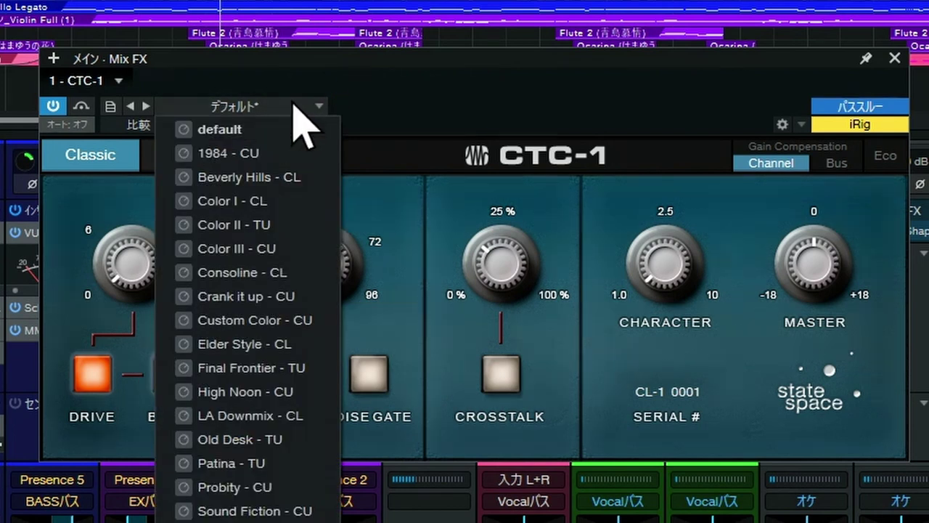
{"action": "left_click", "coordinate": [283, 129]}
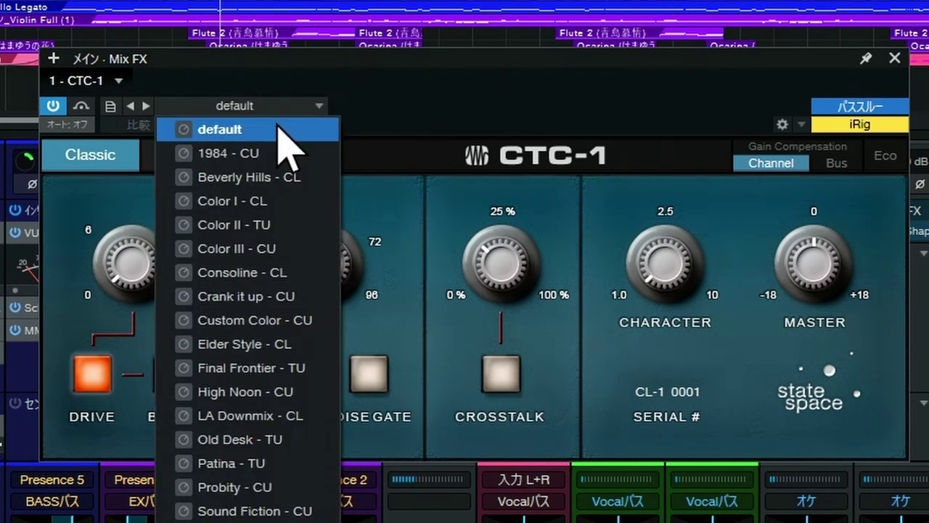
{"action": "left_click", "coordinate": [368, 106]}
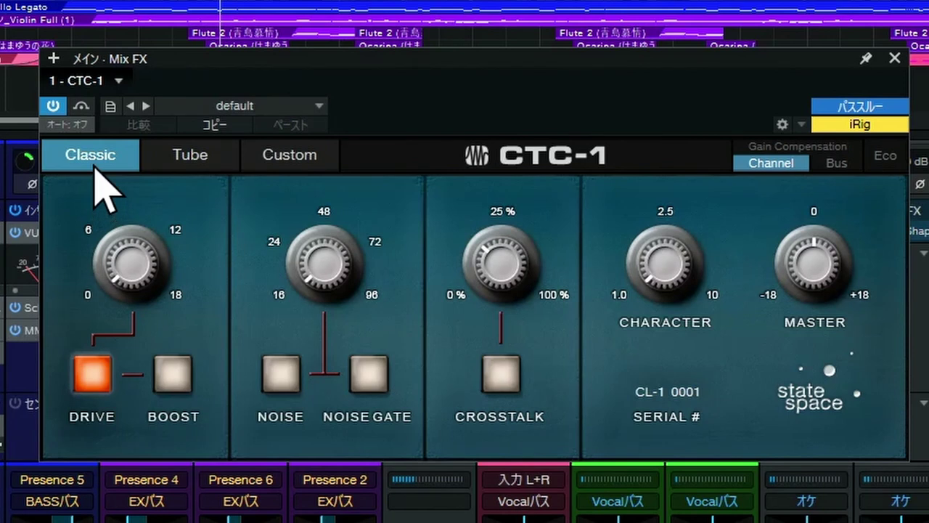
Show the Tube, Custom and Classic preamp types of CTC-1
{"action": "left_click", "coordinate": [164, 169]}
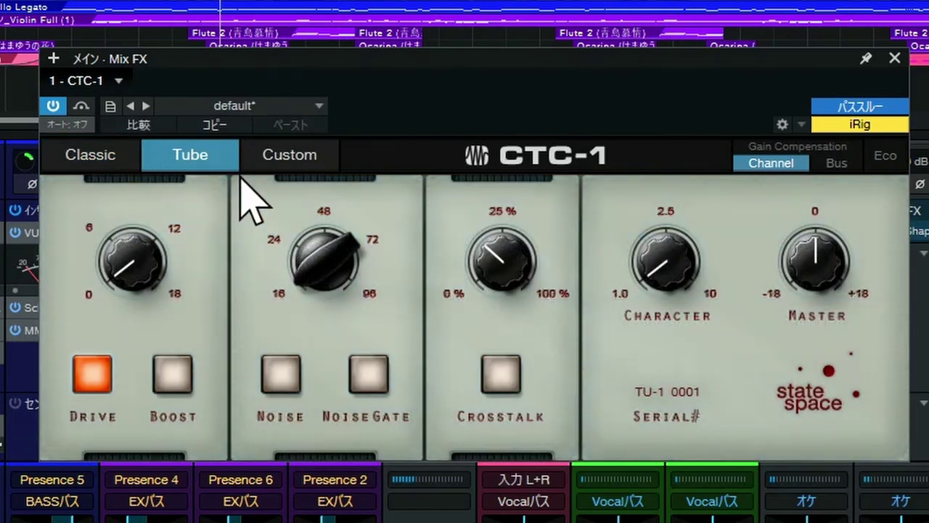
{"action": "left_click", "coordinate": [289, 174]}
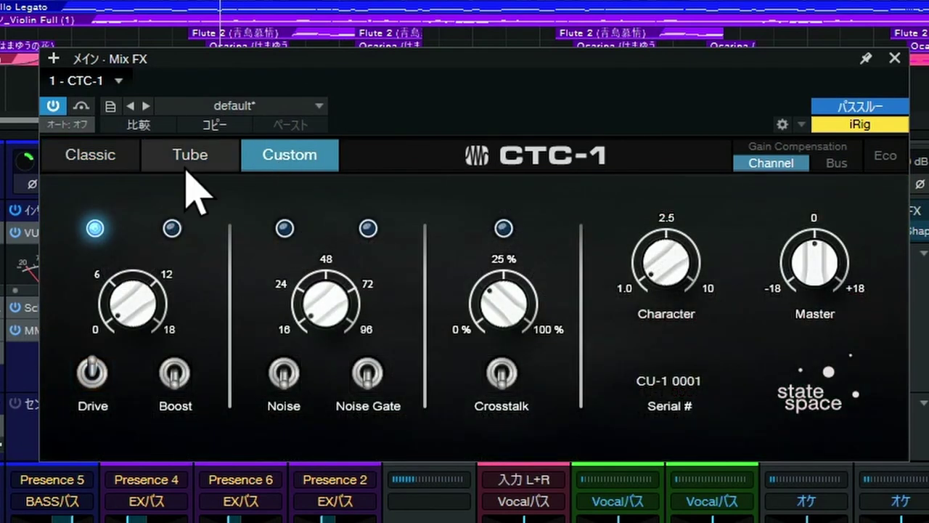
{"action": "left_click", "coordinate": [111, 161]}
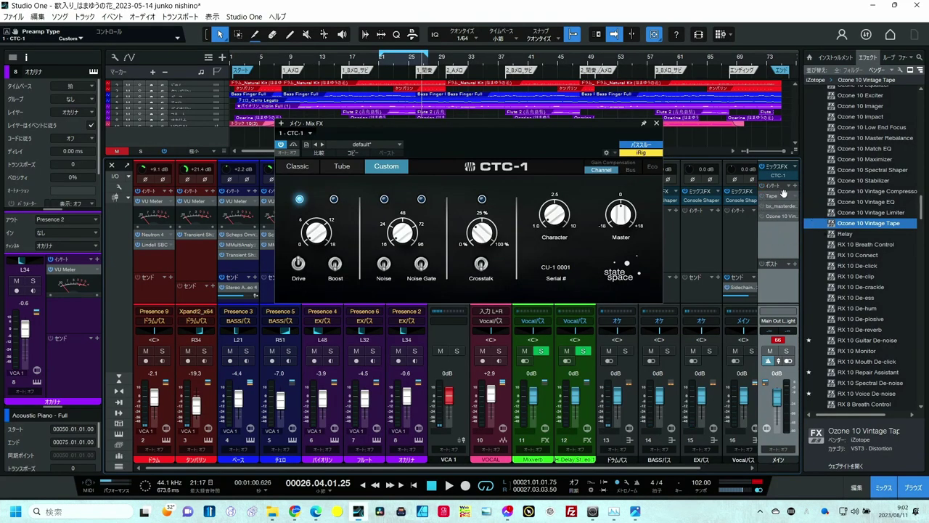
Play the song from bar 21, comparing CTC-1 bypassed with its Tube and Classic preamp types
{"action": "left_click", "coordinate": [382, 64]}
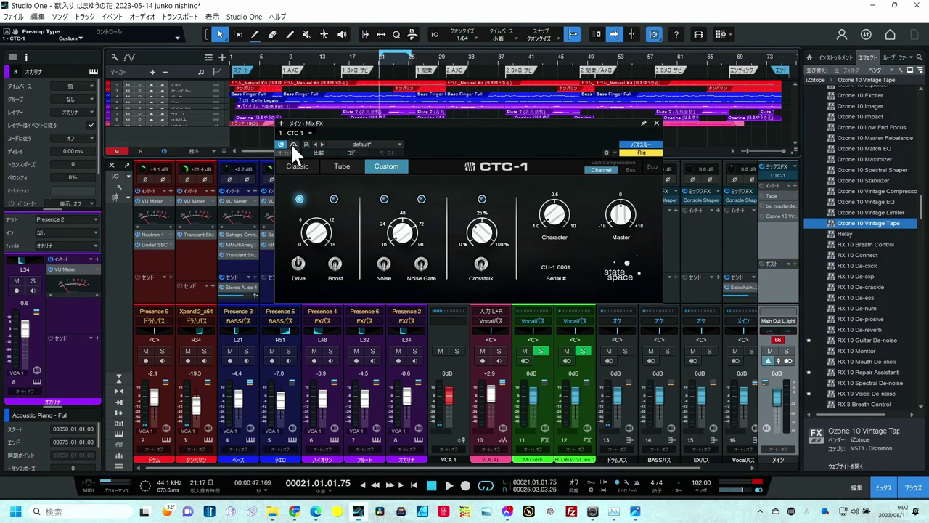
{"action": "key", "text": "space"}
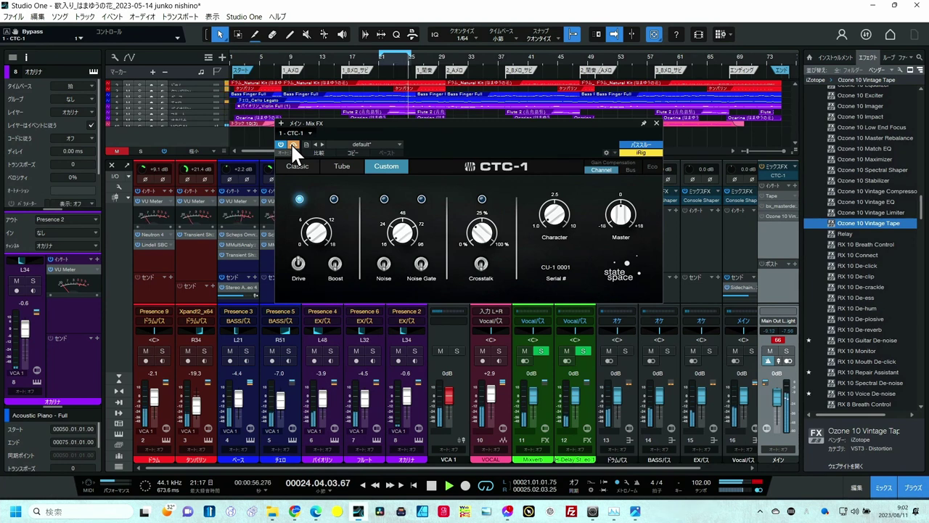
{"action": "left_click", "coordinate": [291, 144]}
{"action": "left_click", "coordinate": [341, 170]}
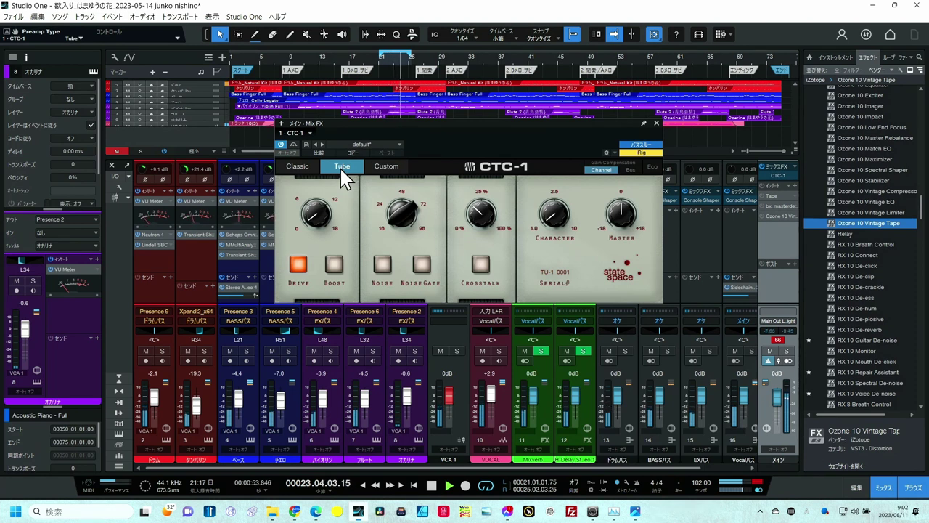
{"action": "left_click", "coordinate": [297, 165]}
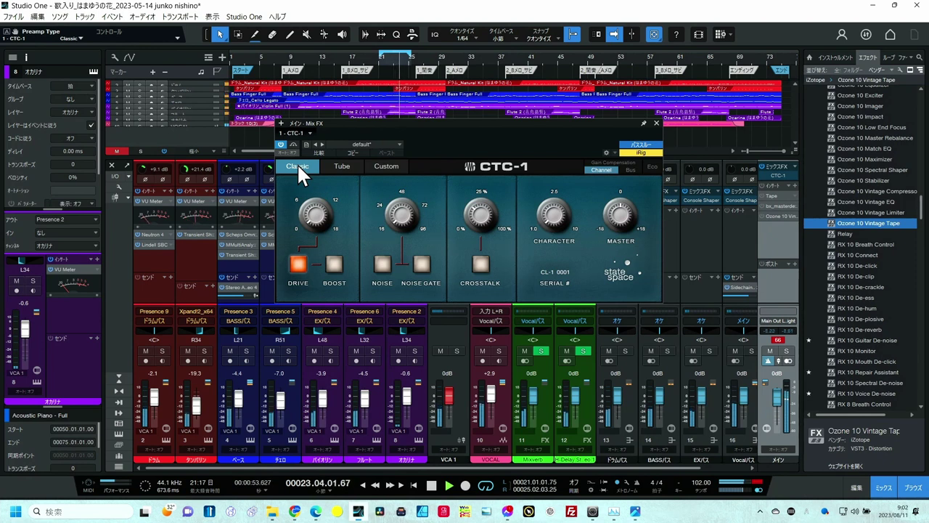
{"action": "key", "text": "space"}
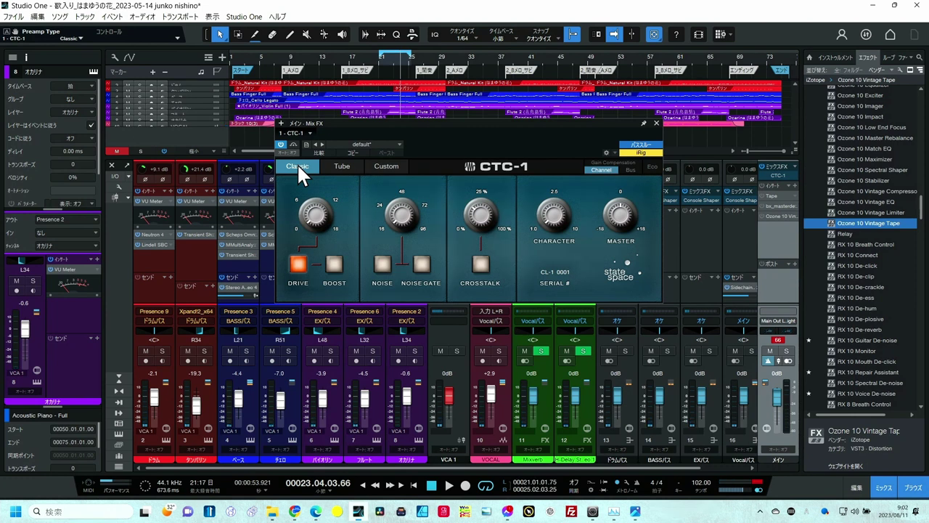
Load the Old Desk - TU preset in CTC-1 and play from bar 21 to compare it with the bypassed sound
{"action": "left_click", "coordinate": [358, 143]}
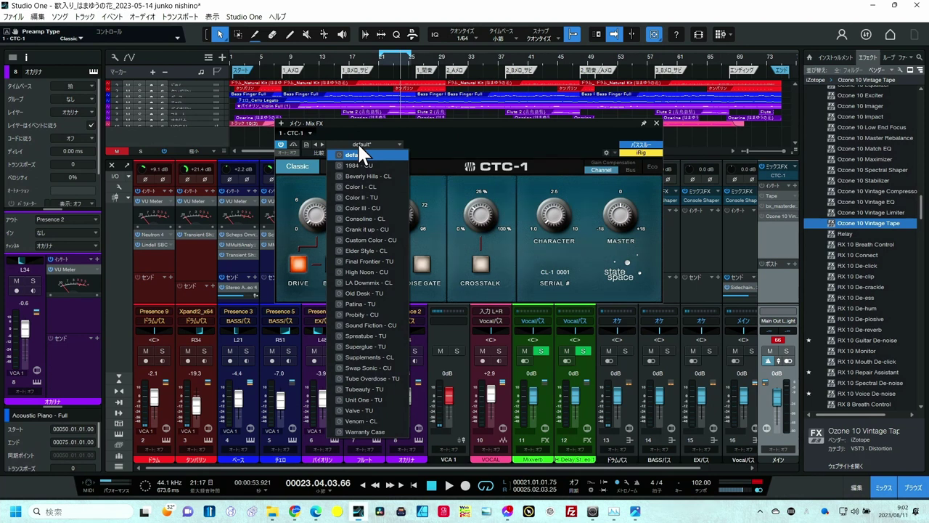
{"action": "left_click", "coordinate": [359, 293]}
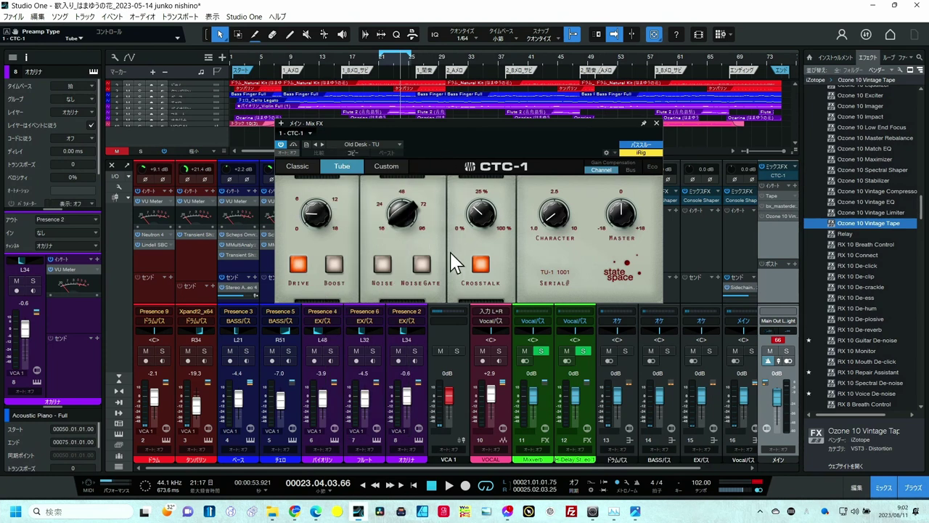
{"action": "left_click", "coordinate": [292, 143]}
{"action": "left_click", "coordinate": [376, 58]}
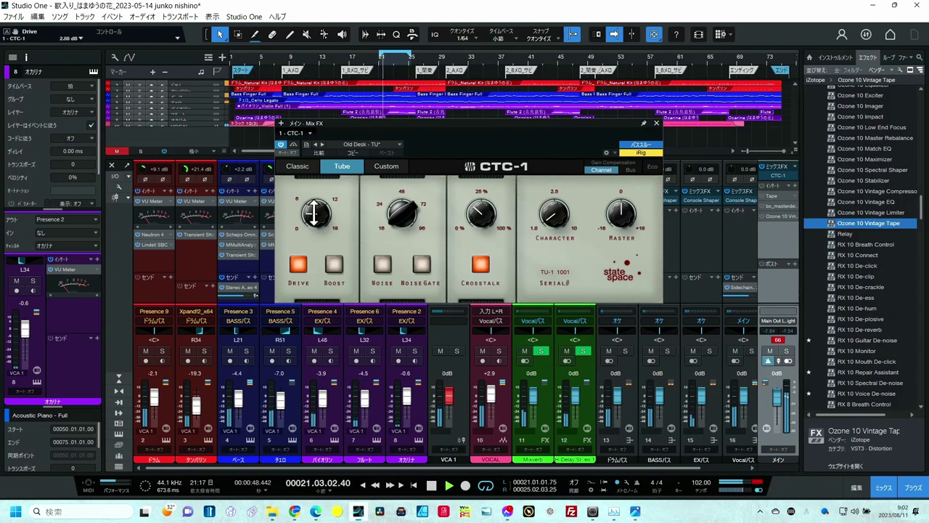
Raise Drive to about 5 dB with Boost on, and switch Noise on with its level at 24
{"action": "scroll", "coordinate": [314, 211], "scroll_direction": "up", "scroll_amount": 2}
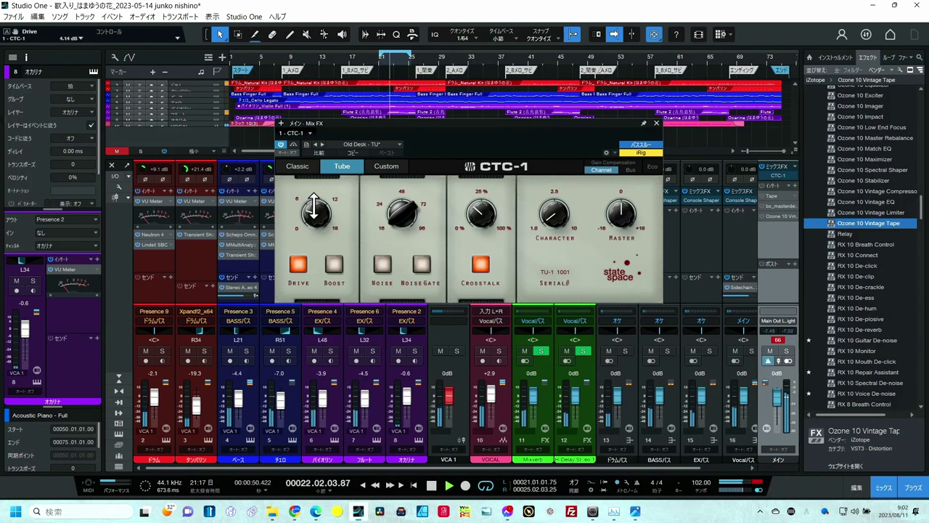
{"action": "left_click", "coordinate": [339, 270]}
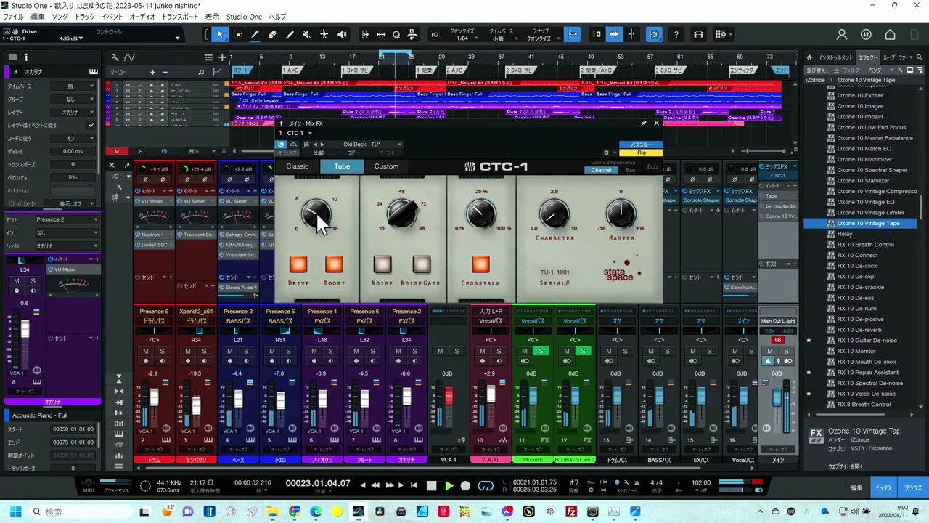
{"action": "left_click", "coordinate": [383, 266]}
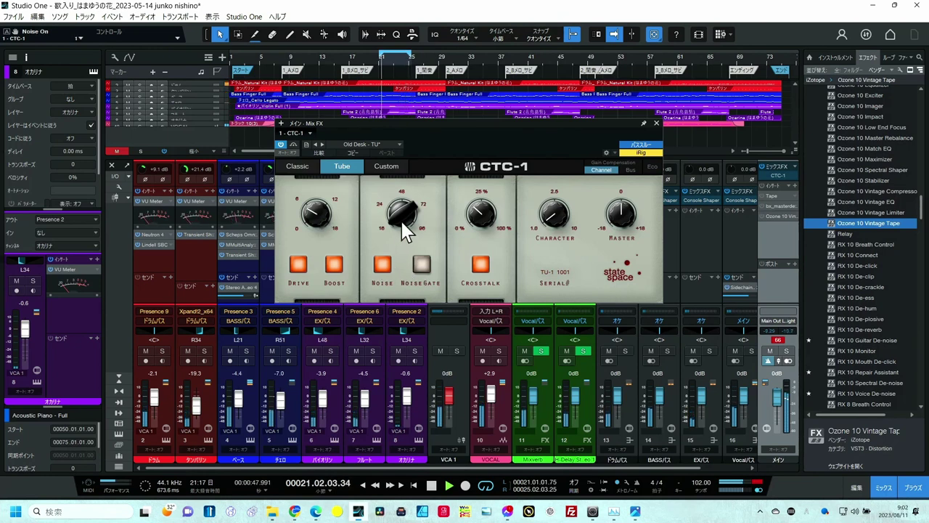
{"action": "left_click_drag", "start_coordinate": [402, 212], "coordinate": [402, 198]}
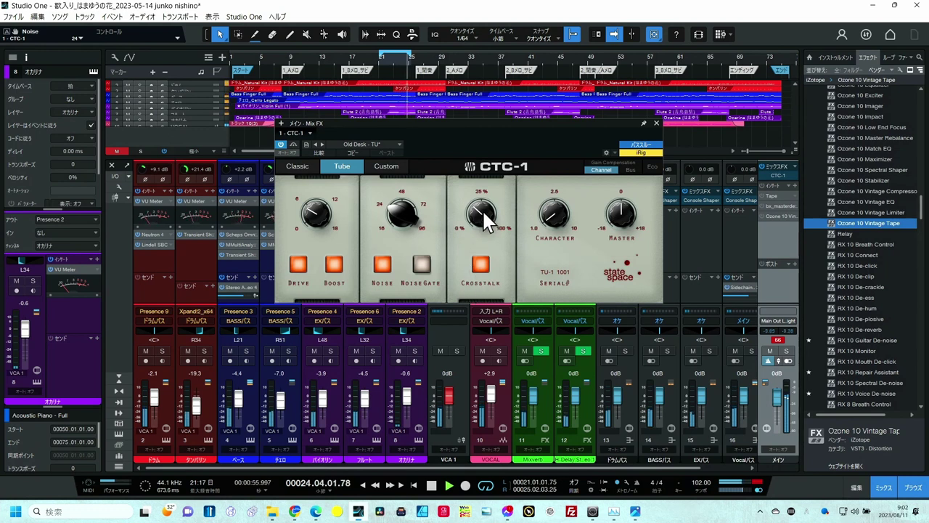
Raise CTC-1's Crosstalk to 100 % and Character to 10
{"action": "left_click_drag", "start_coordinate": [485, 212], "coordinate": [497, 154]}
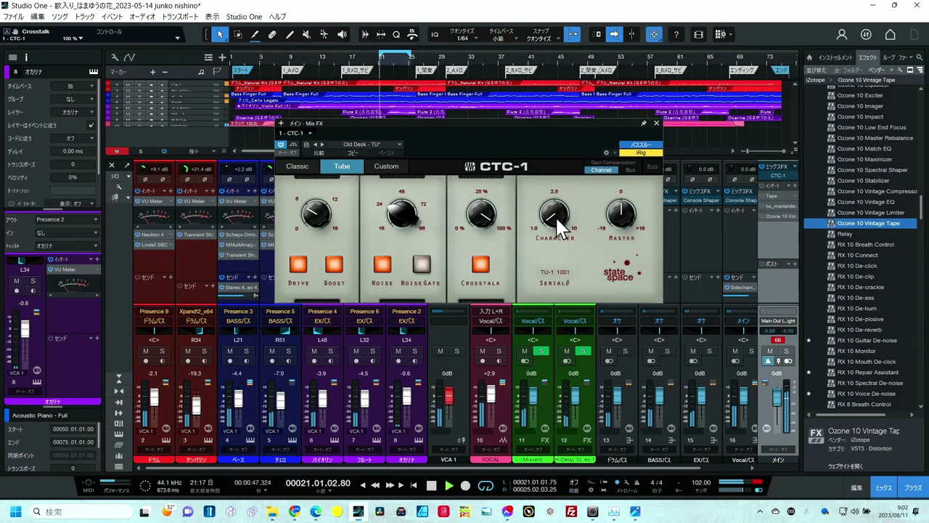
{"action": "left_click_drag", "start_coordinate": [555, 216], "coordinate": [578, 129]}
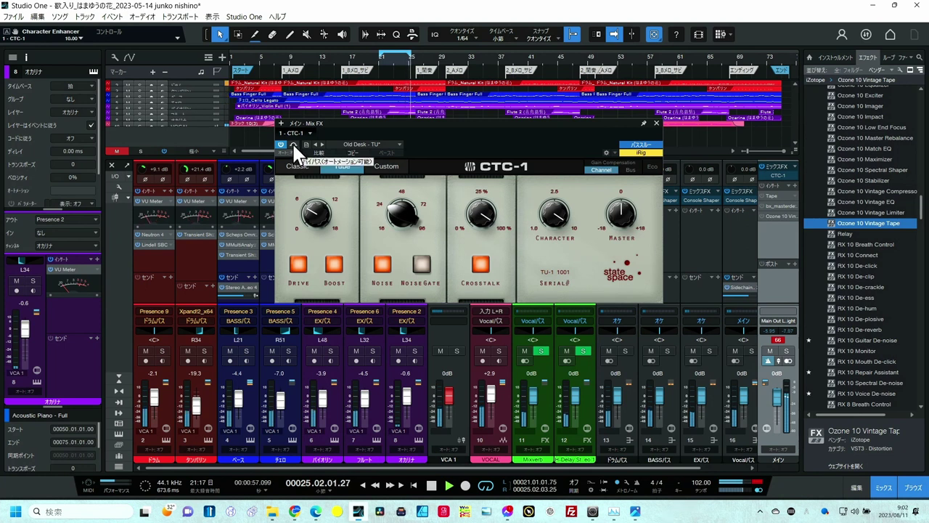
Toggle CTC-1's bypass during playback, continue from around bar 30, and deactivate the effect for comparison
{"action": "left_click", "coordinate": [292, 143]}
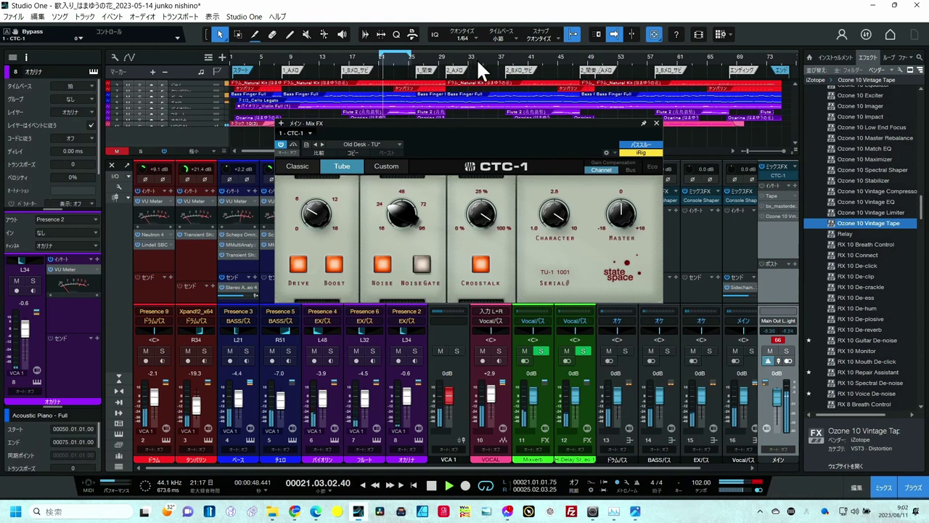
{"action": "left_click", "coordinate": [450, 61]}
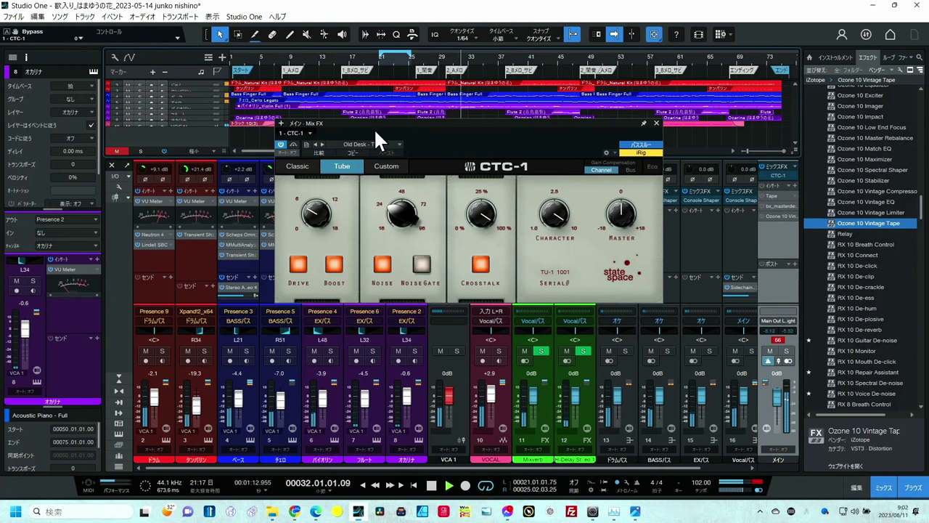
{"action": "left_click", "coordinate": [280, 144]}
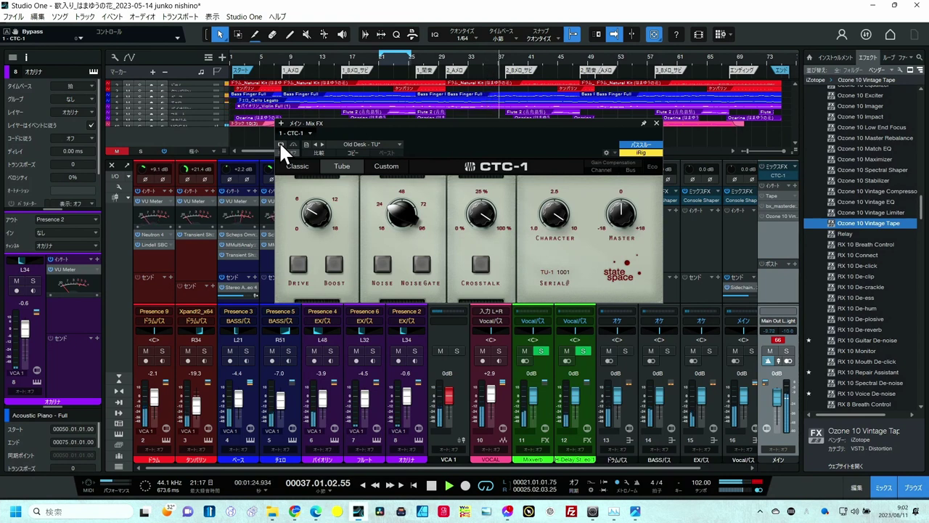
Reactivate CTC-1 and adjust its Drive, Noise and Crosstalk amounts during playback
{"action": "left_click", "coordinate": [280, 143]}
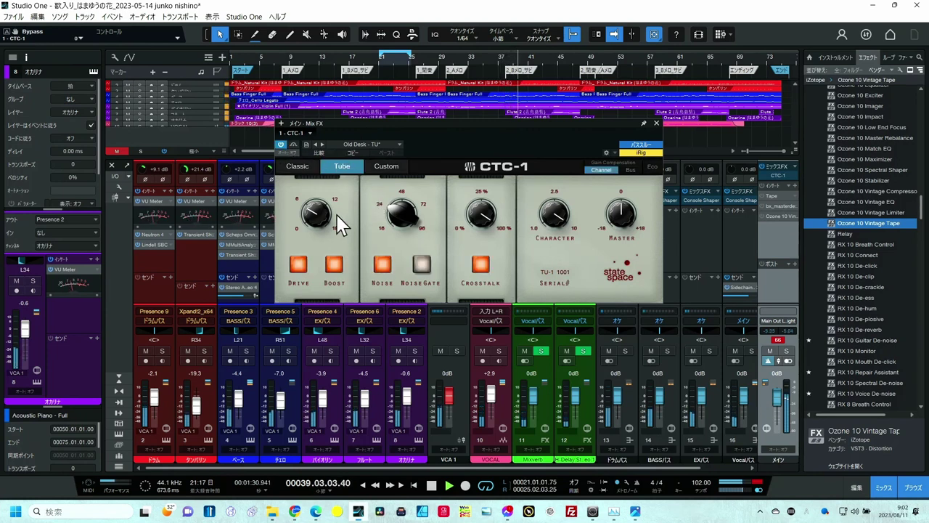
{"action": "mouse_move", "coordinate": [316, 214]}
{"action": "left_mouse_down"}
{"action": "mouse_move", "coordinate": [323, 192]}
{"action": "mouse_move", "coordinate": [322, 240]}
{"action": "mouse_move", "coordinate": [317, 229]}
{"action": "left_mouse_up"}
{"action": "left_click_drag", "start_coordinate": [399, 234], "coordinate": [402, 202]}
{"action": "mouse_move", "coordinate": [476, 228]}
{"action": "left_mouse_down"}
{"action": "mouse_move", "coordinate": [479, 216]}
{"action": "mouse_move", "coordinate": [477, 239]}
{"action": "left_mouse_up"}
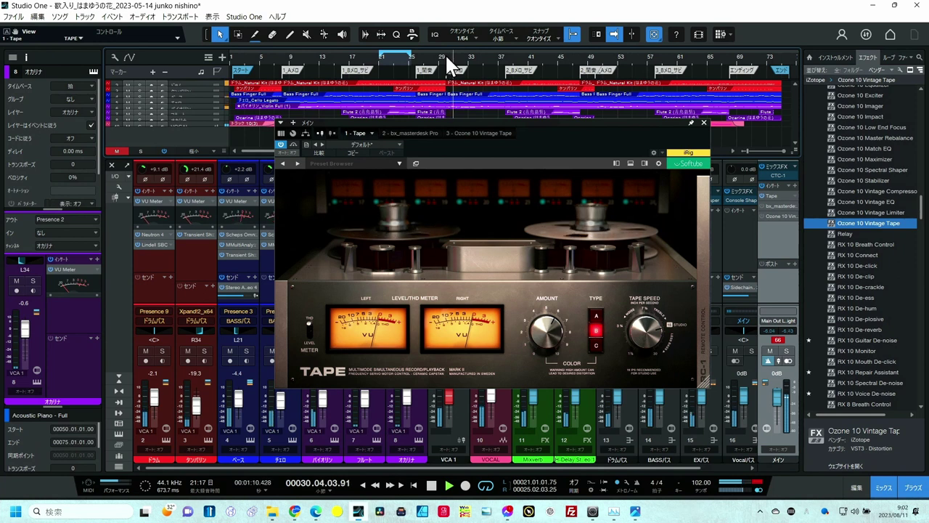
In Tape, set the meter to LEVEL and Color Amount to about 5.7, and try color types A and C
{"action": "left_click", "coordinate": [310, 341]}
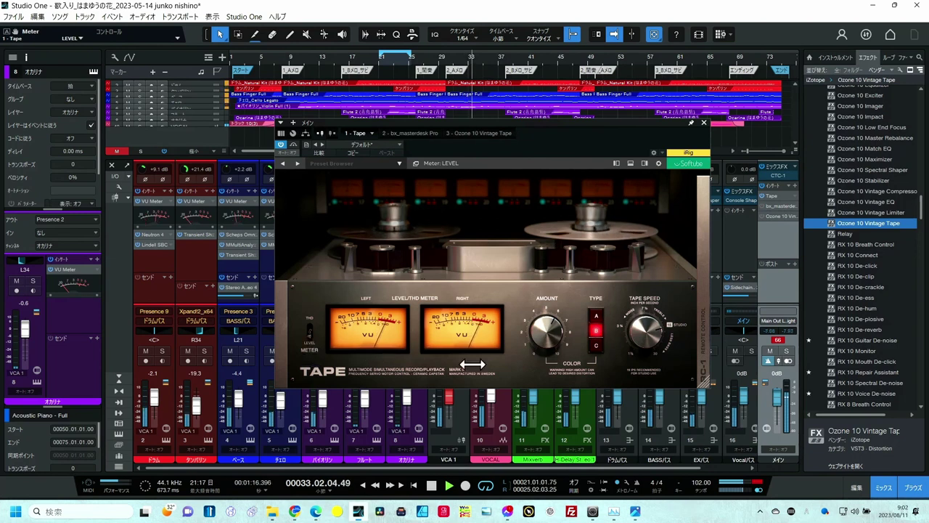
{"action": "mouse_move", "coordinate": [538, 334]}
{"action": "left_click_drag", "start_coordinate": [538, 334], "coordinate": [538, 341]}
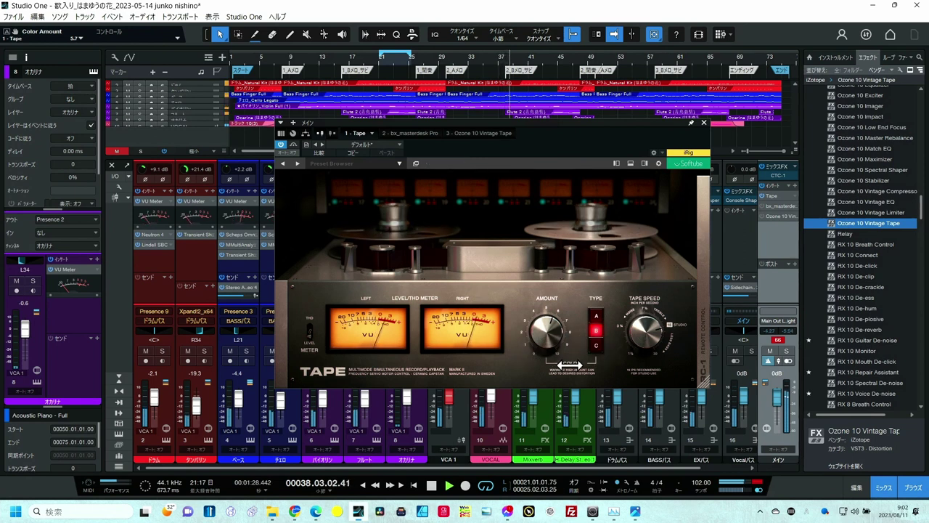
{"action": "left_click", "coordinate": [595, 320]}
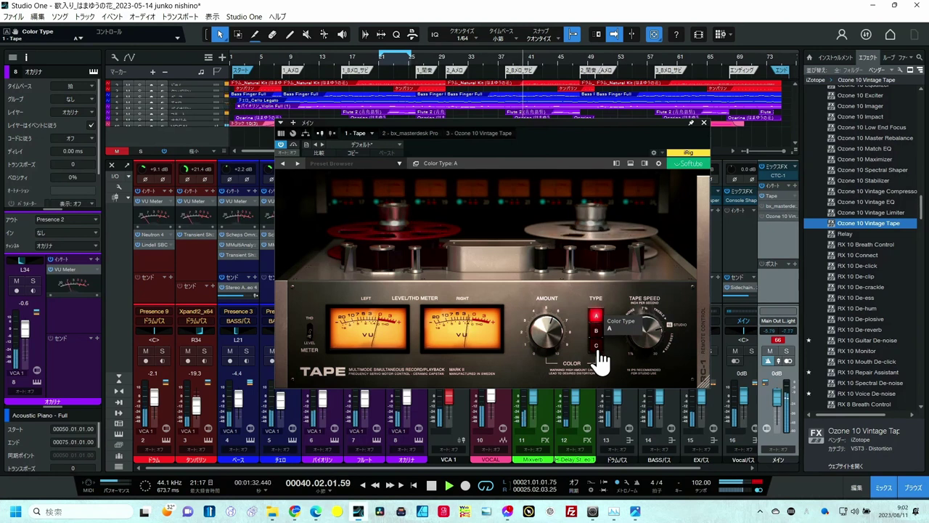
{"action": "left_click", "coordinate": [596, 346]}
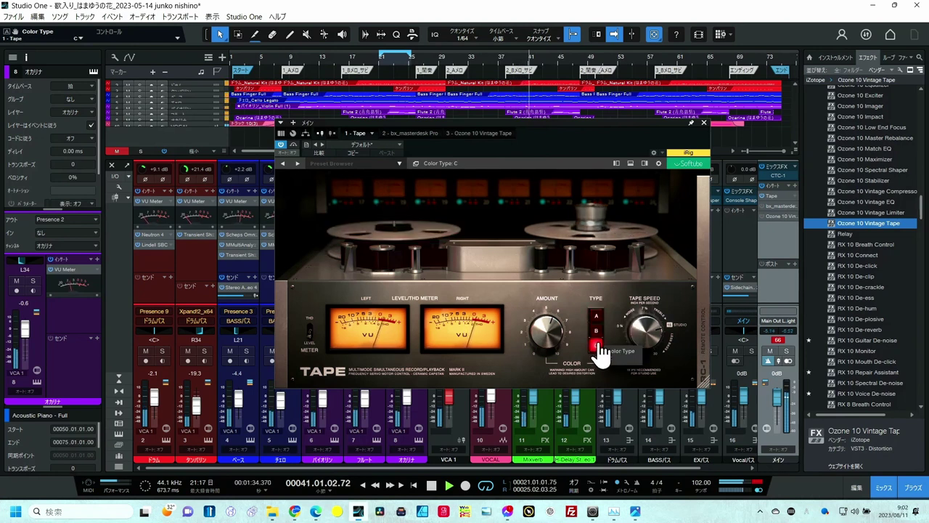
Show Tape's RC-1 remote control and adjust High Freq Trim to BOOST, Output to 0.9 dB and Crosstalk to 79.5 %
{"action": "left_click", "coordinate": [708, 310]}
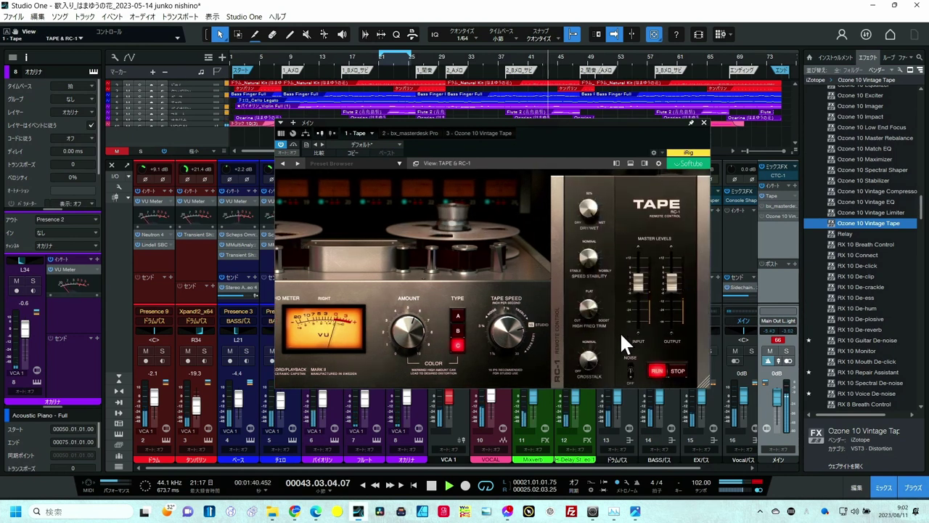
{"action": "mouse_move", "coordinate": [589, 309]}
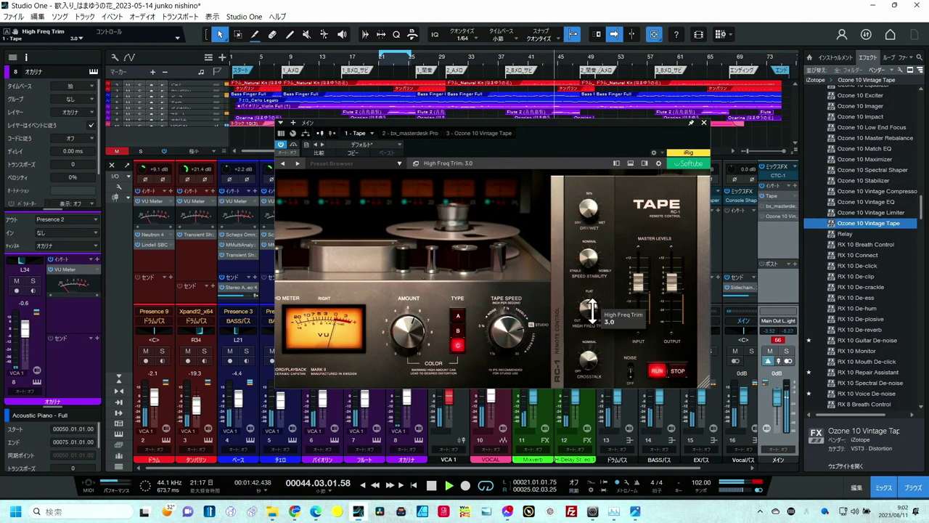
{"action": "left_click_drag", "start_coordinate": [591, 304], "coordinate": [593, 287]}
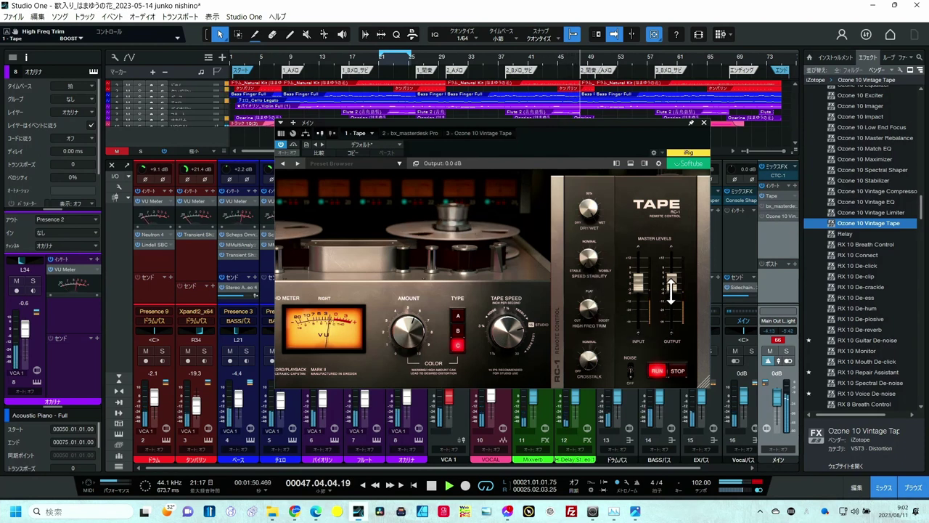
{"action": "mouse_move", "coordinate": [672, 289]}
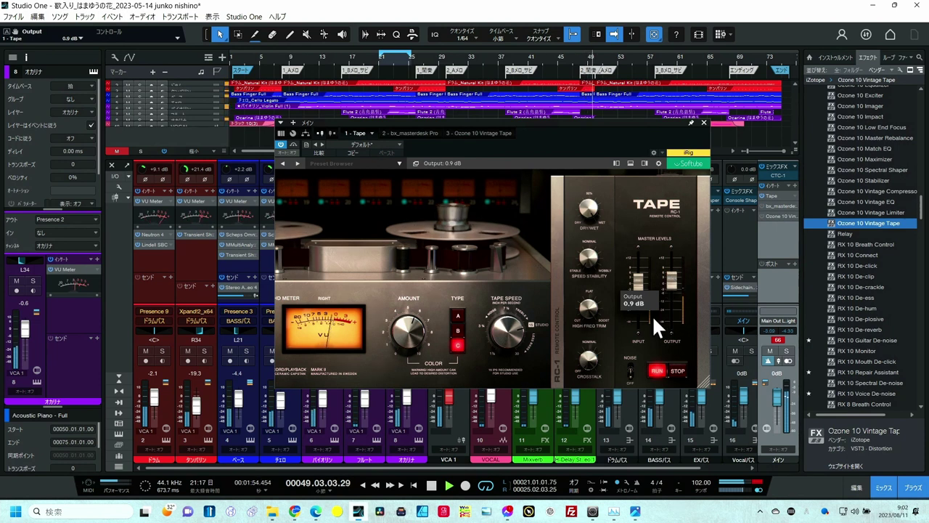
{"action": "left_click_drag", "start_coordinate": [590, 359], "coordinate": [609, 293]}
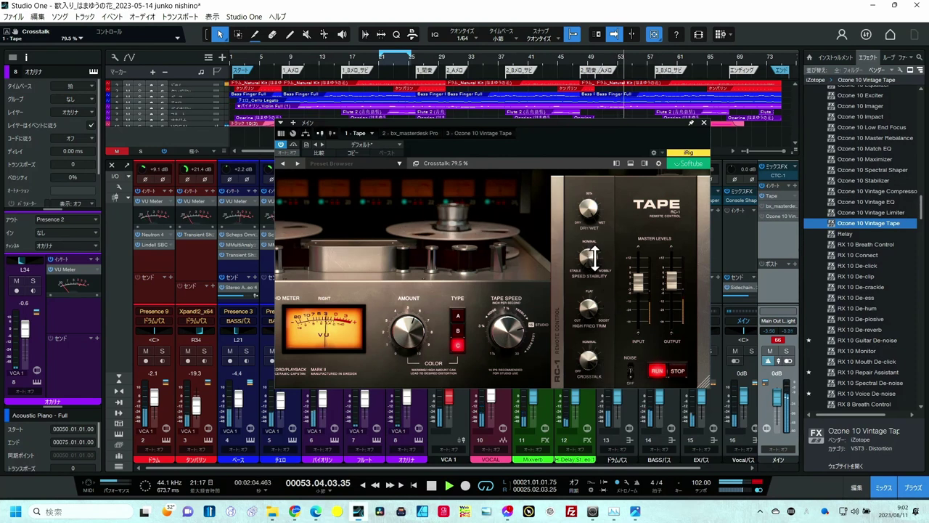
{"action": "left_click_drag", "start_coordinate": [595, 257], "coordinate": [594, 259]}
Raise Tape's Color Amount to 7.0 with color type B, and return to the main TAPE view
{"action": "left_click_drag", "start_coordinate": [413, 328], "coordinate": [413, 303]}
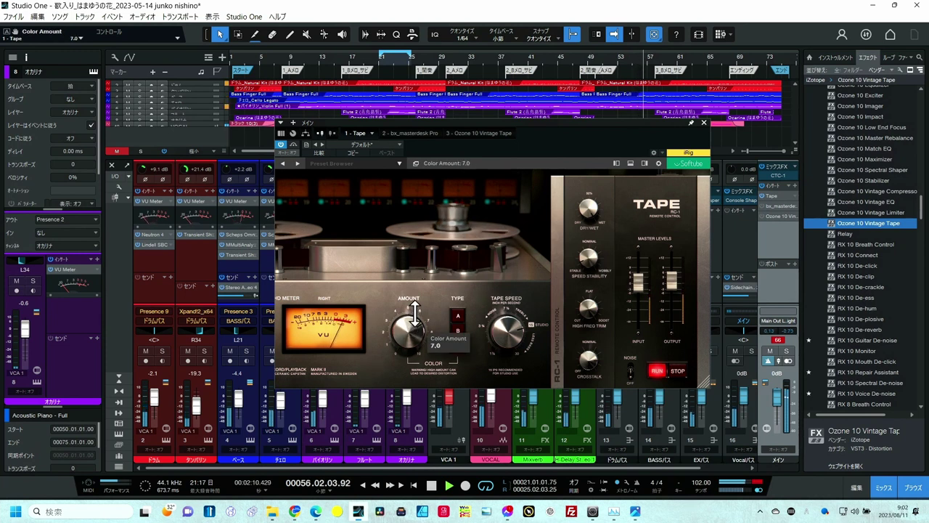
{"action": "left_click", "coordinate": [458, 331]}
{"action": "left_click", "coordinate": [457, 331]}
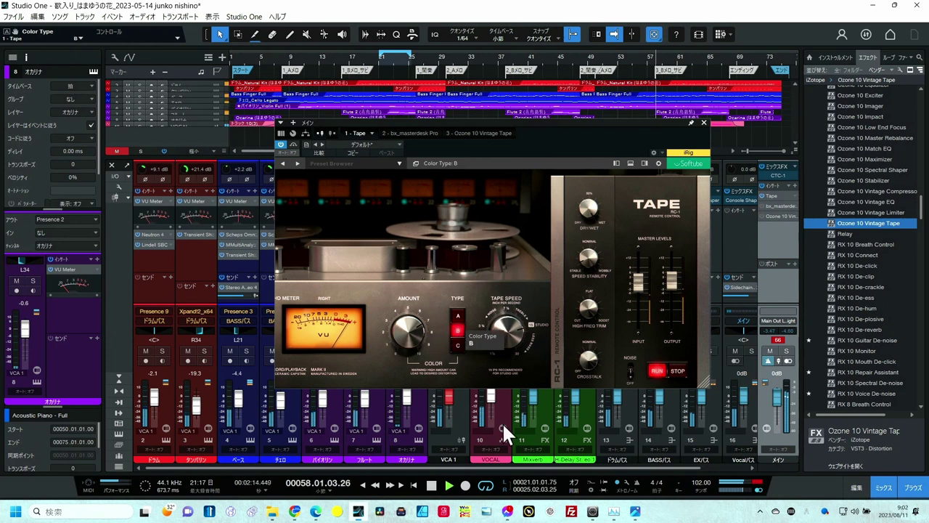
{"action": "left_click", "coordinate": [558, 372]}
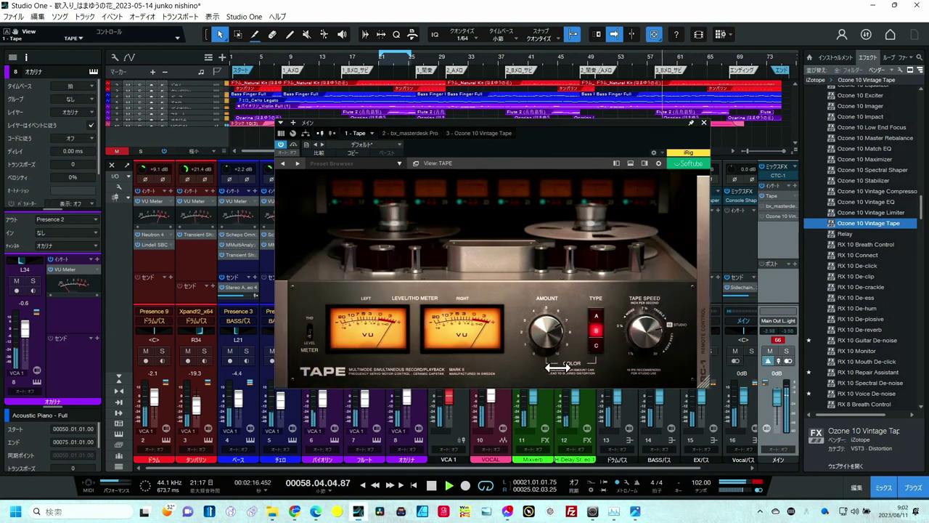
Switch Tape's meter to THD and raise Color Amount to 8.8
{"action": "left_click", "coordinate": [314, 341]}
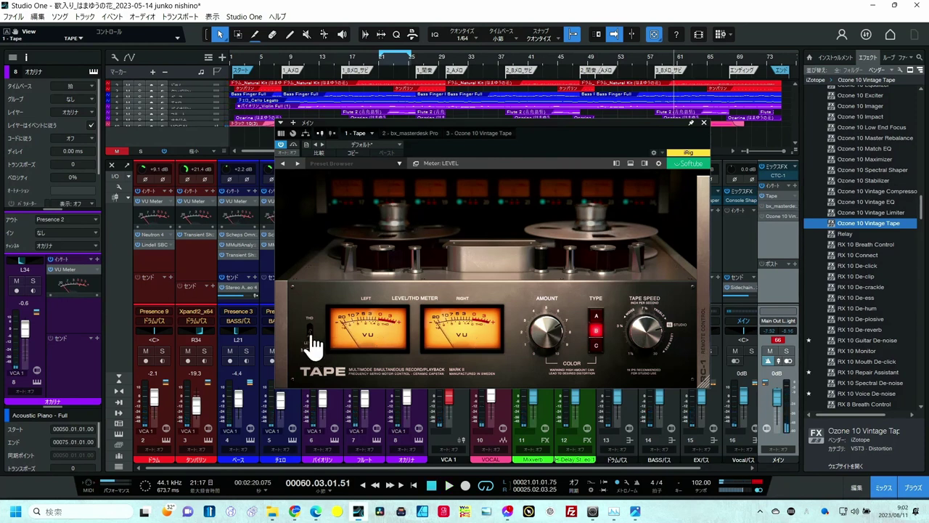
{"action": "left_click", "coordinate": [311, 337]}
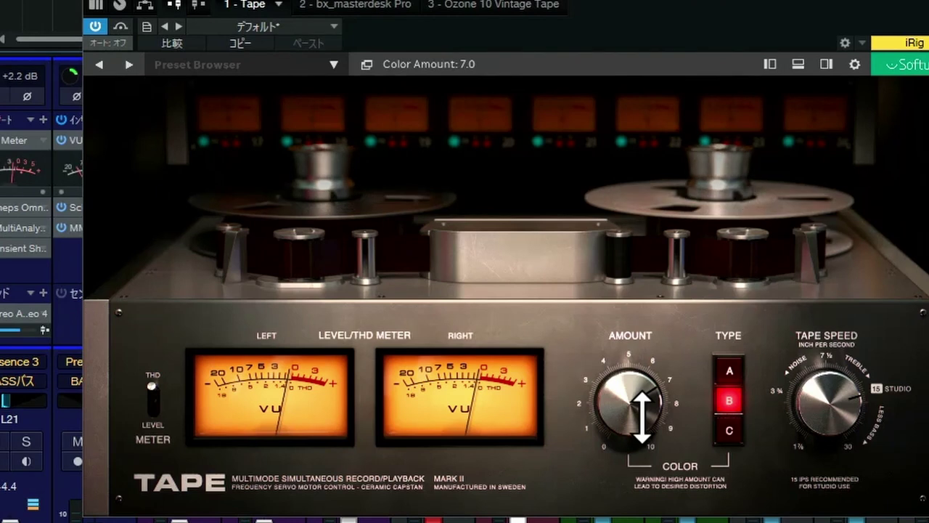
{"action": "left_click_drag", "start_coordinate": [642, 413], "coordinate": [642, 385]}
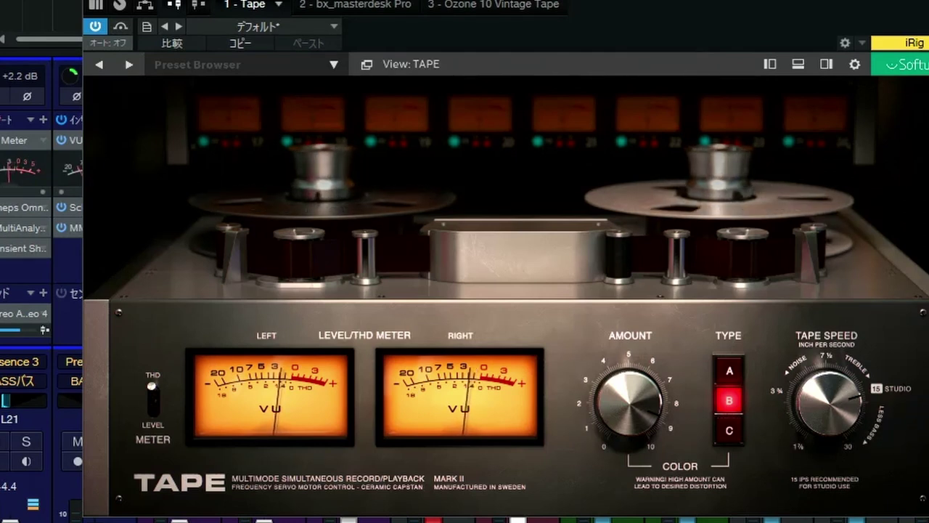
Toggle Tape's bypass repeatedly during playback to compare the song with and without it, leaving the effect active
{"action": "left_click", "coordinate": [96, 26]}
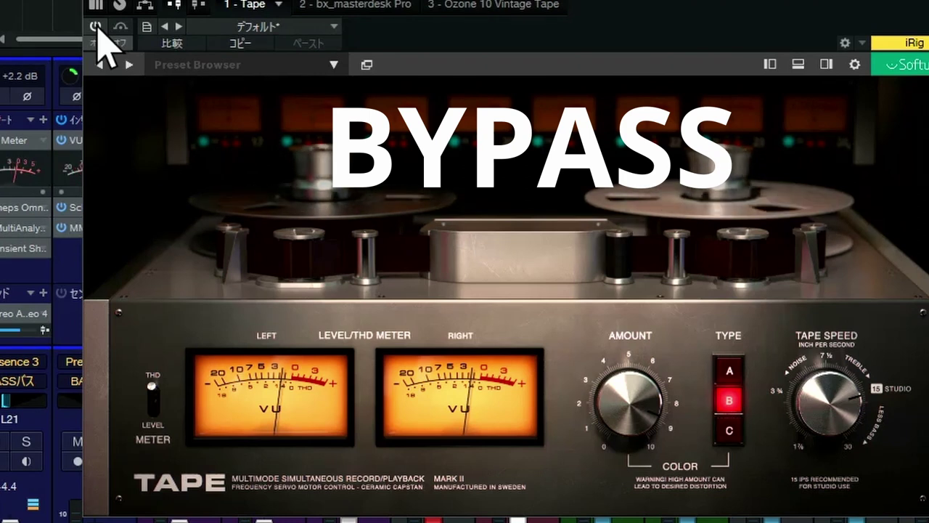
{"action": "left_click", "coordinate": [95, 26]}
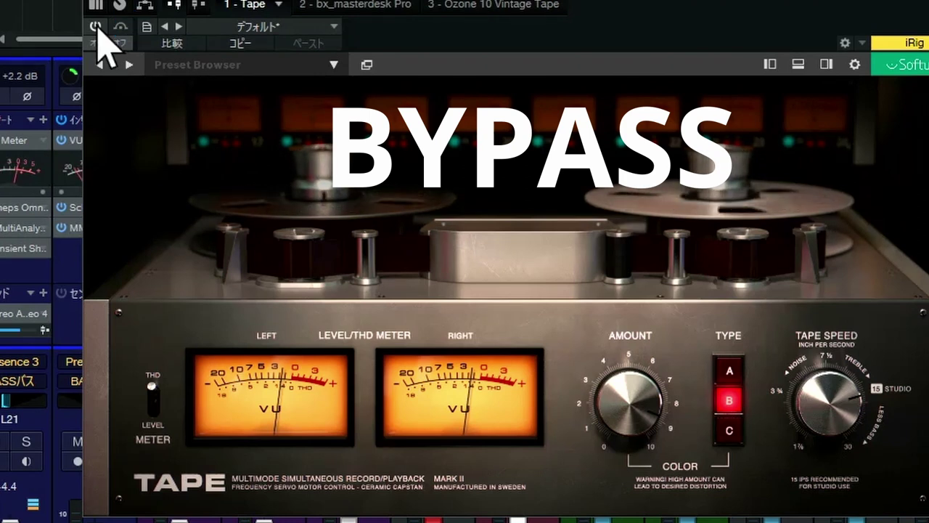
{"action": "left_click", "coordinate": [96, 27]}
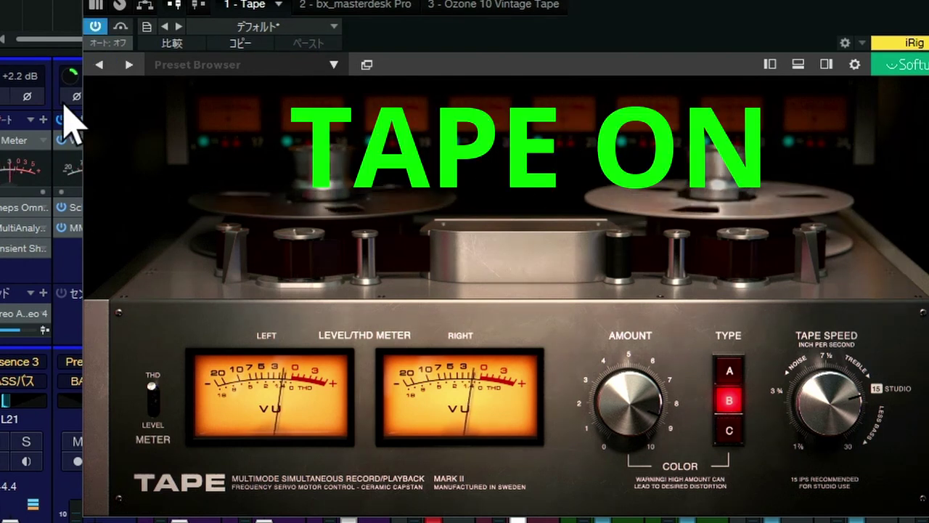
{"action": "left_click", "coordinate": [95, 27]}
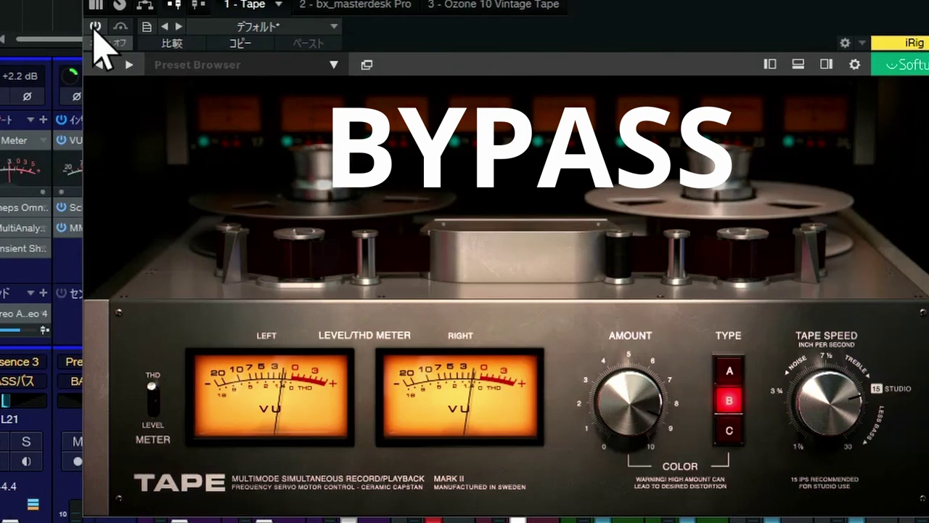
{"action": "left_click", "coordinate": [94, 29]}
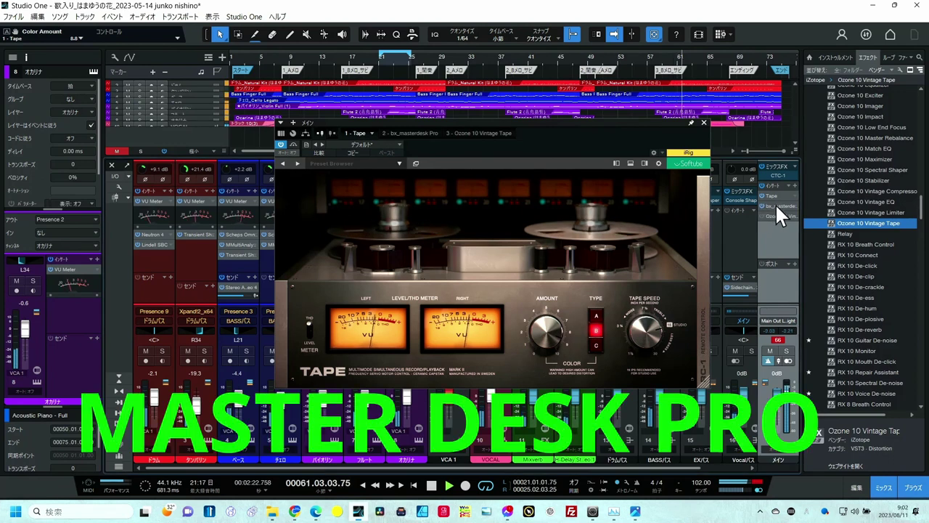
Open bx_masterdesk Pro on the main channel, lower Volume to 0.3 dB and raise Foundation to 6
{"action": "left_click", "coordinate": [775, 206]}
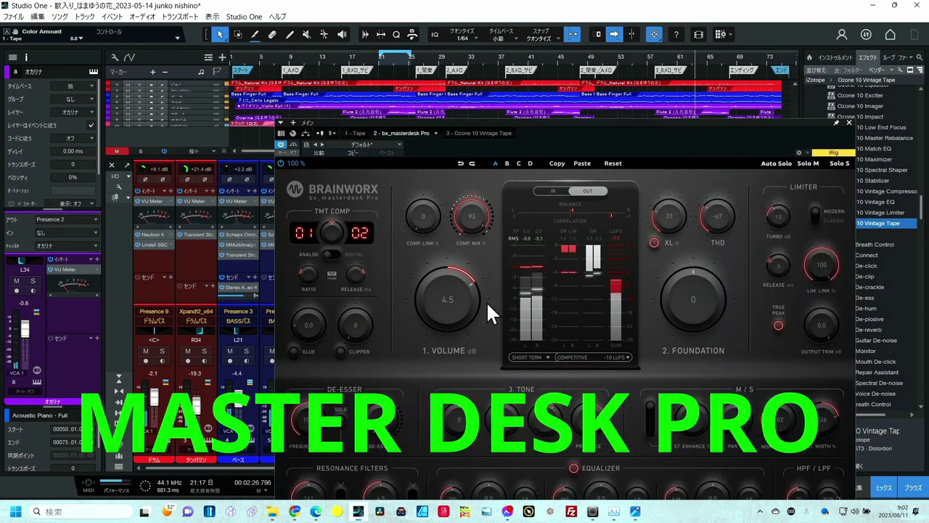
{"action": "scroll", "coordinate": [466, 297], "scroll_direction": "down", "scroll_amount": 3}
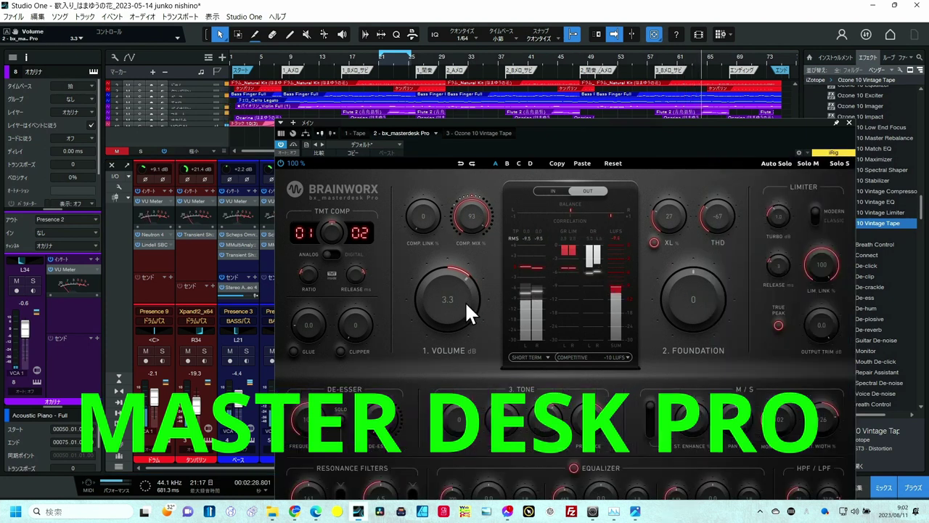
{"action": "scroll", "coordinate": [465, 300], "scroll_direction": "down", "scroll_amount": 5}
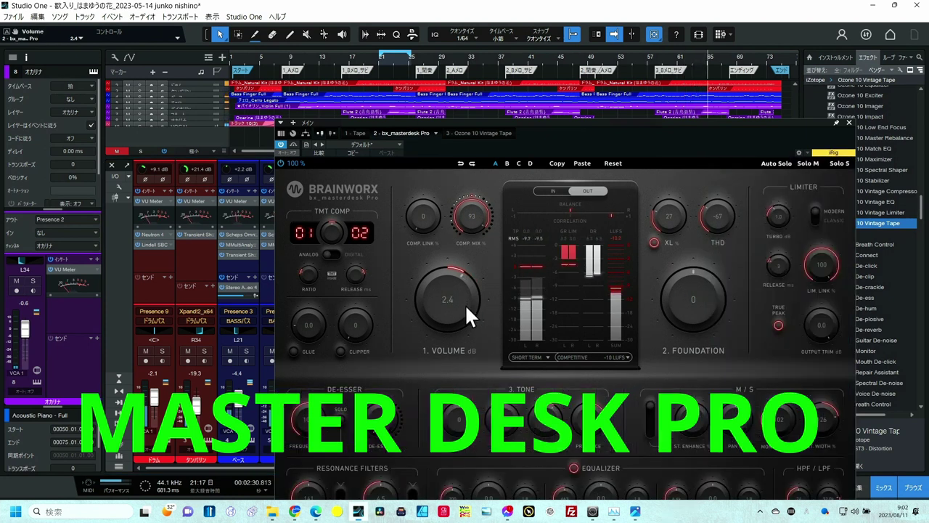
{"action": "scroll", "coordinate": [464, 306], "scroll_direction": "down", "scroll_amount": 2}
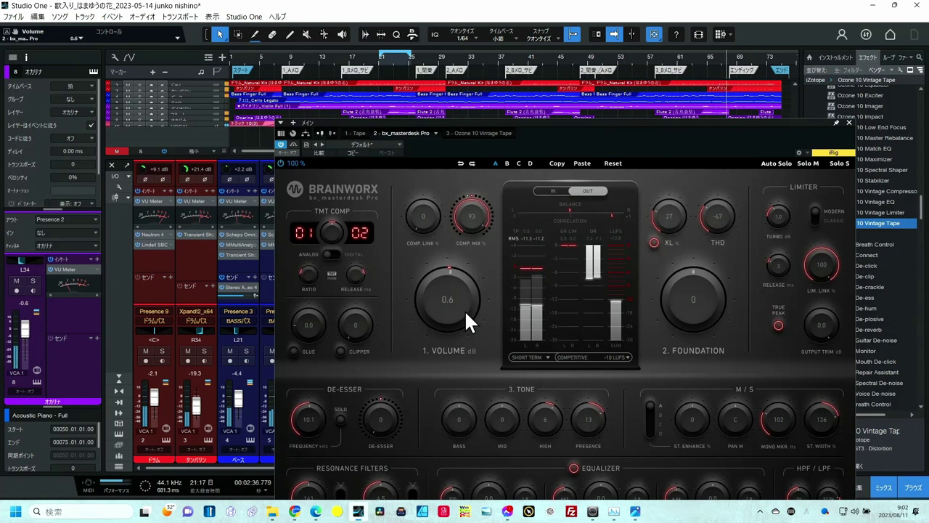
{"action": "scroll", "coordinate": [464, 309], "scroll_direction": "down", "scroll_amount": 1}
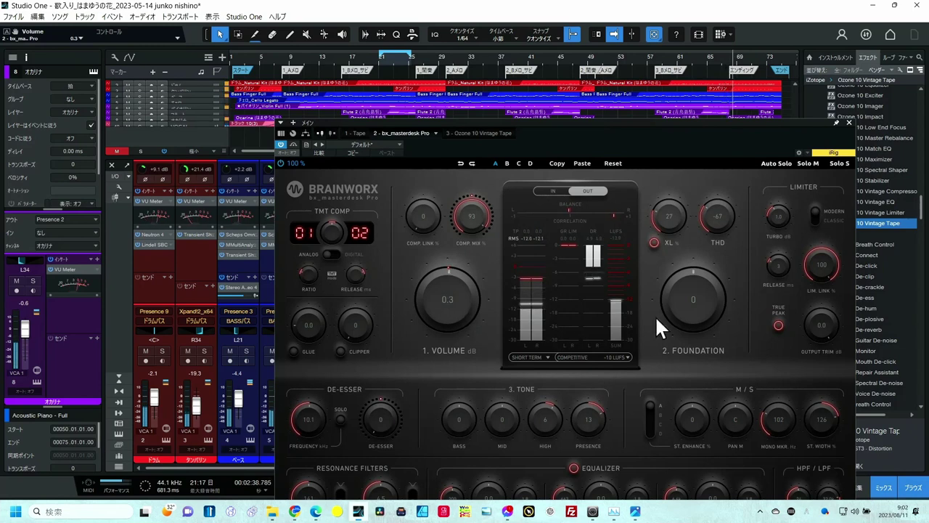
{"action": "scroll", "coordinate": [691, 300], "scroll_direction": "up", "scroll_amount": 2}
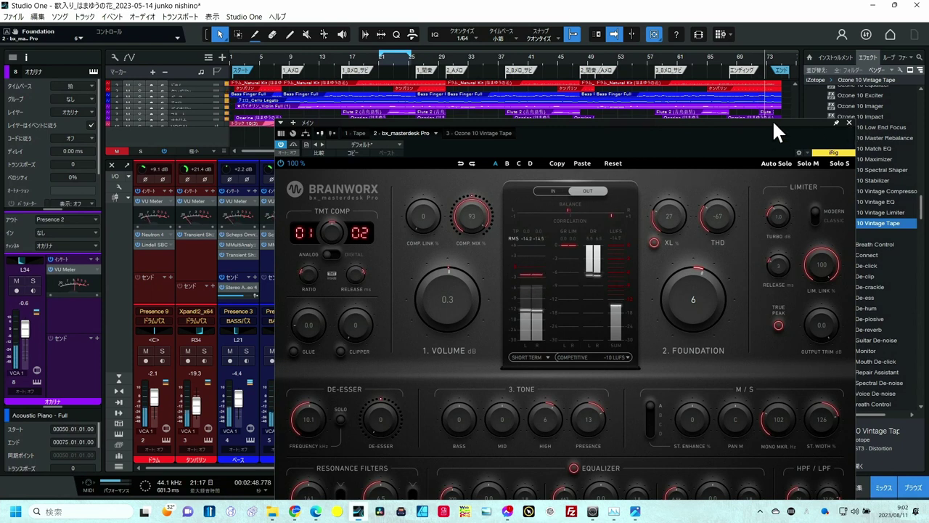
Move the bx_masterdesk Pro window clear of the channel inserts and set the playback position to around bar 26
{"action": "left_click_drag", "start_coordinate": [772, 122], "coordinate": [672, 342]}
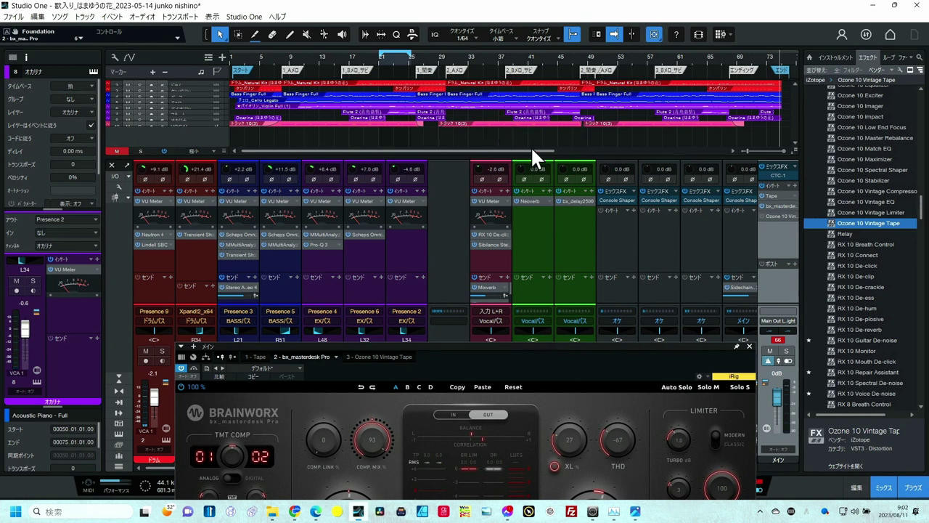
{"action": "left_click", "coordinate": [415, 57]}
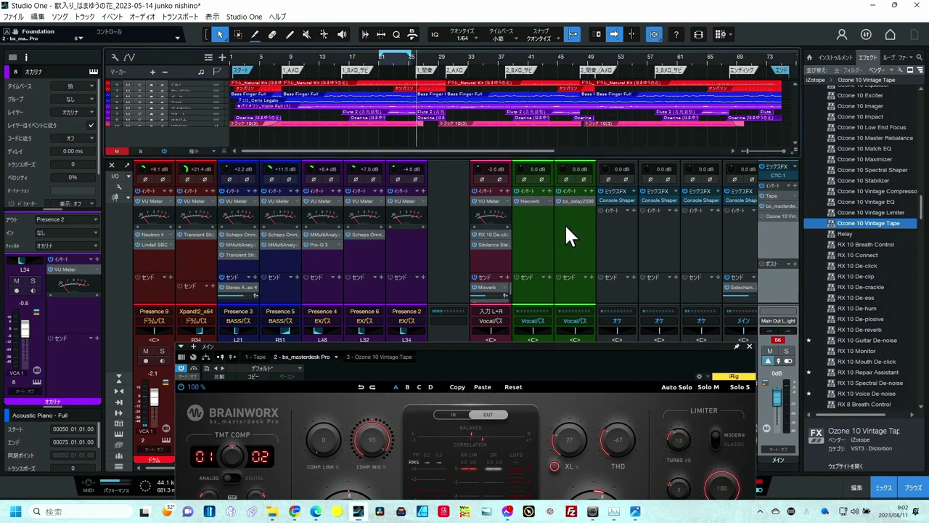
Select the four bus channels carrying Console Shaper, from ドラムバス through Vocalバス
{"action": "left_click", "coordinate": [600, 193]}
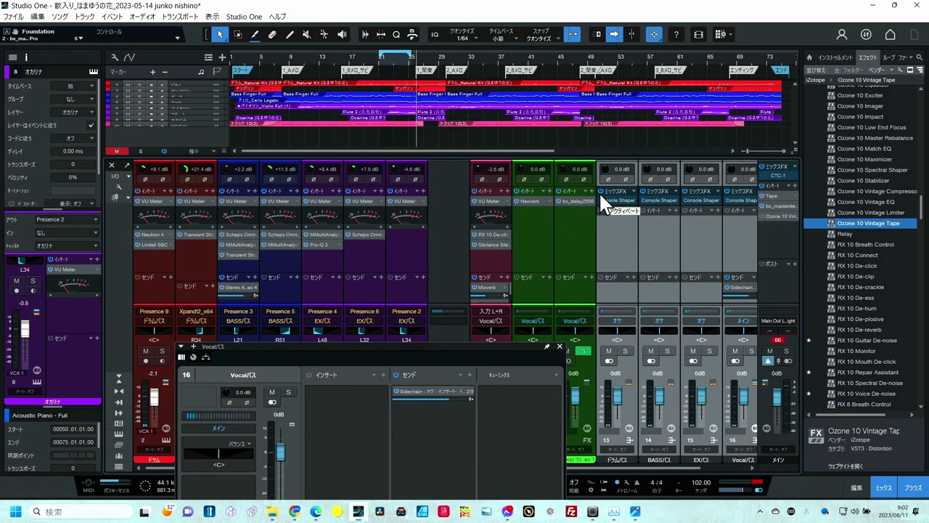
{"action": "left_click", "coordinate": [615, 248]}
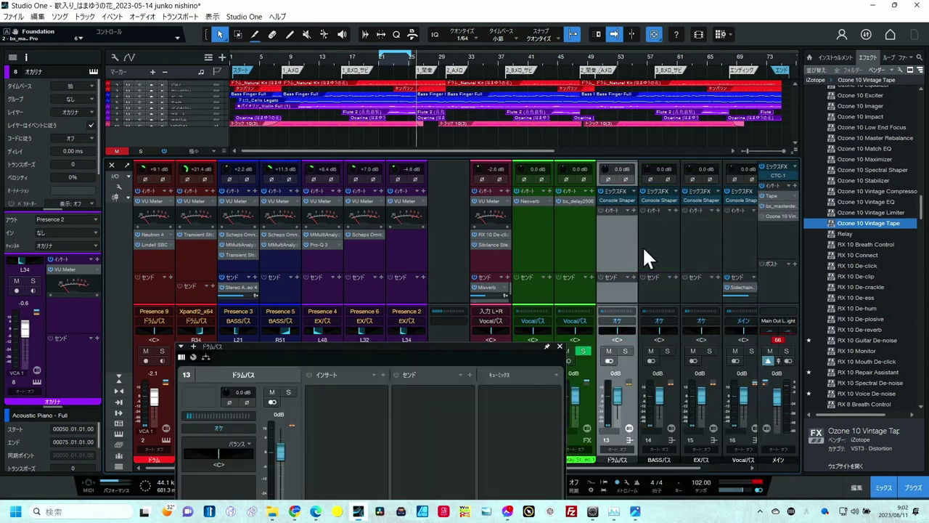
{"action": "left_click", "coordinate": [722, 245], "text": "shift"}
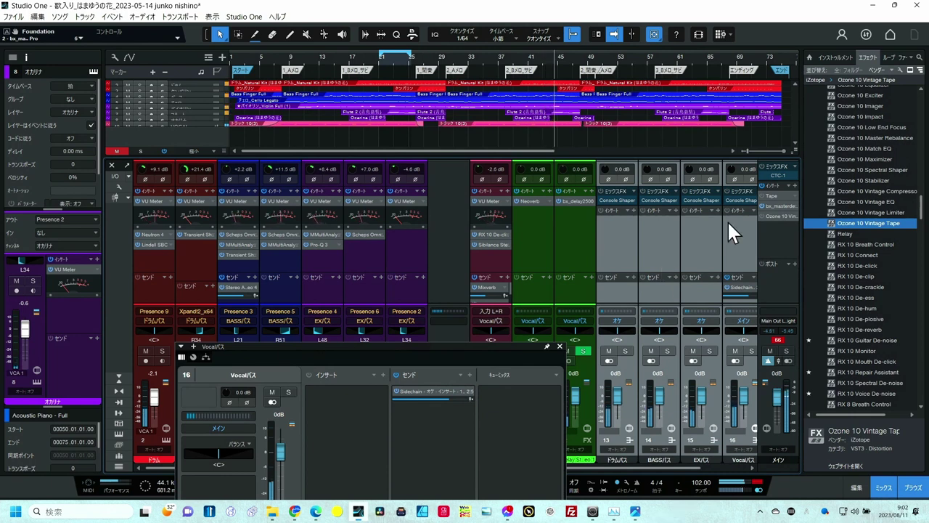
Expand CTC-1's parameters in the main channel's Mix FX slot and toggle the Mix FX on ドラムバス
{"action": "left_click", "coordinate": [760, 165]}
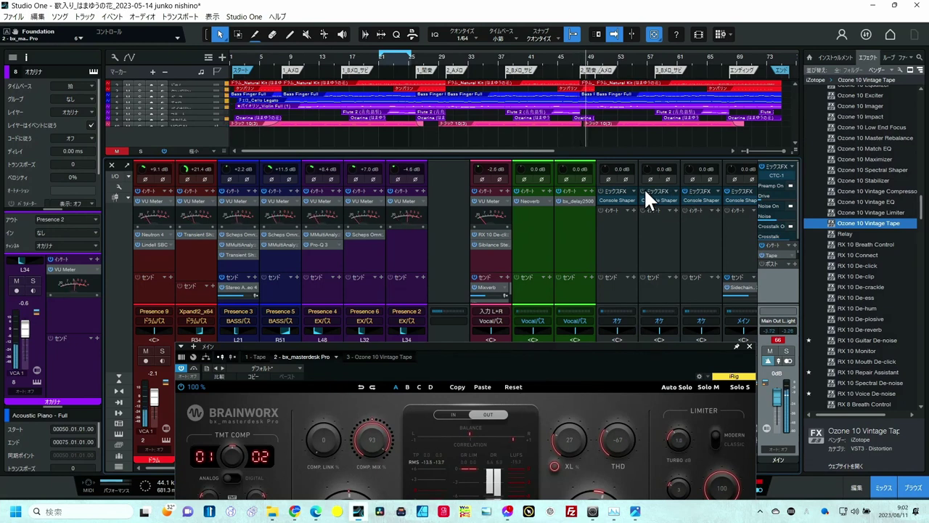
{"action": "left_click", "coordinate": [604, 187]}
{"action": "left_click", "coordinate": [603, 187]}
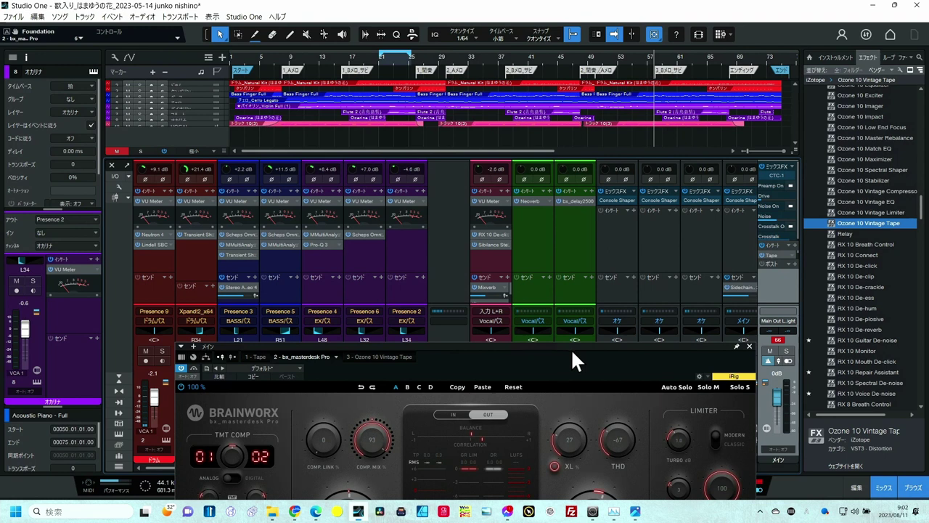
Close bx_masterdesk Pro, replace CTC-1 with Console Shaper as the main channel's Mix FX, and open its window over the mixer
{"action": "left_click", "coordinate": [749, 346]}
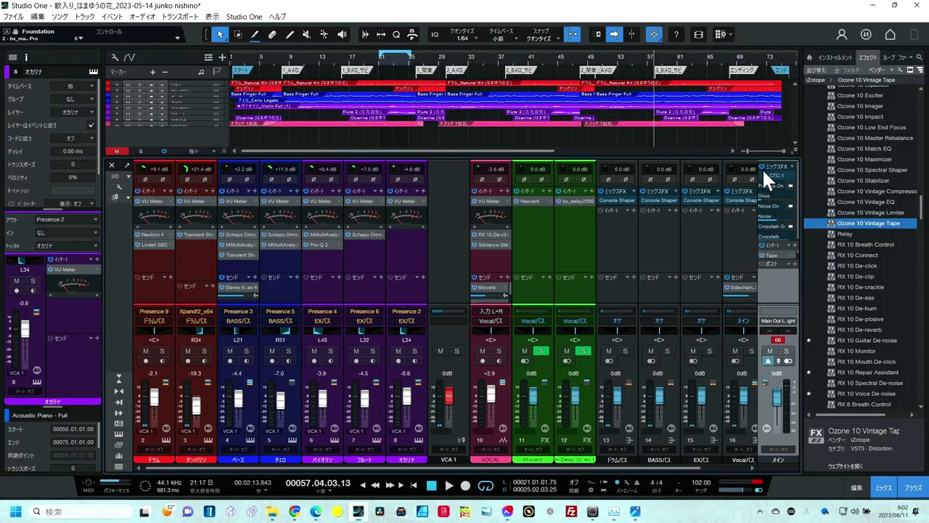
{"action": "left_click", "coordinate": [762, 167]}
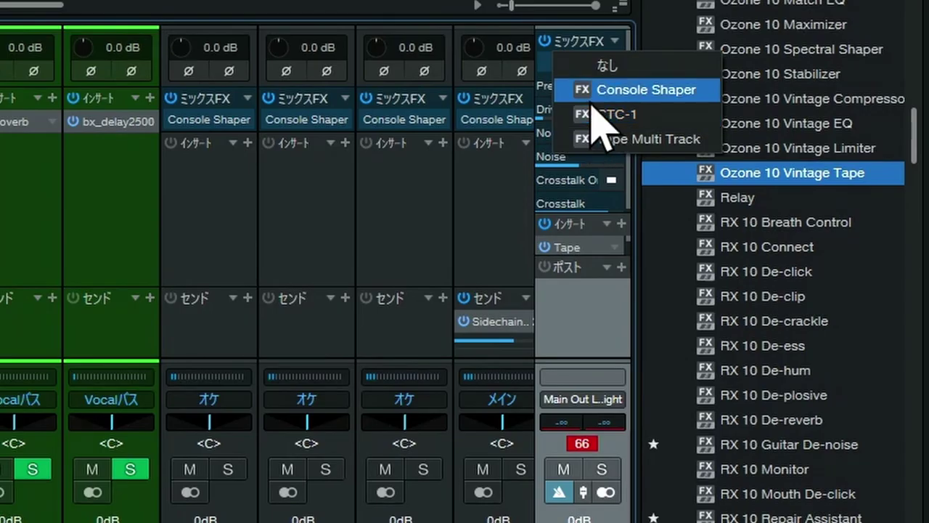
{"action": "left_click", "coordinate": [592, 103]}
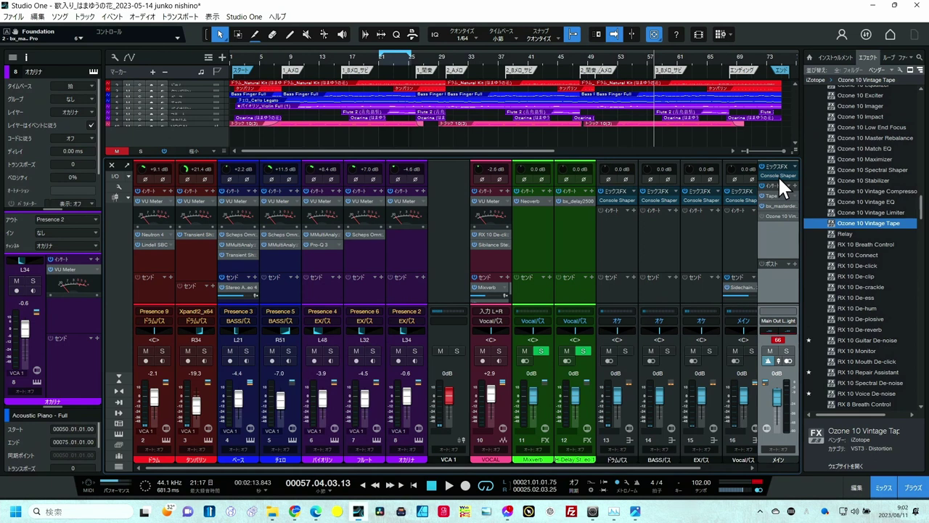
{"action": "left_click", "coordinate": [779, 175]}
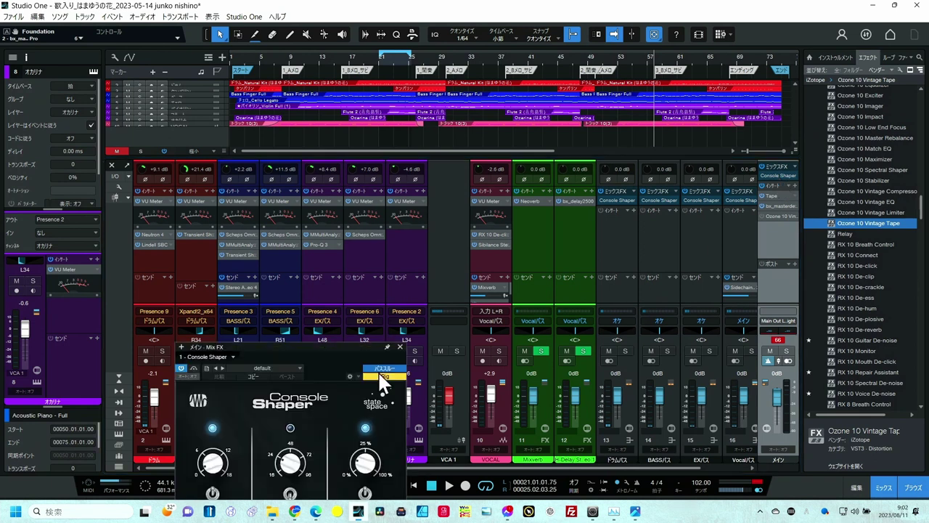
{"action": "left_click_drag", "start_coordinate": [351, 347], "coordinate": [410, 204]}
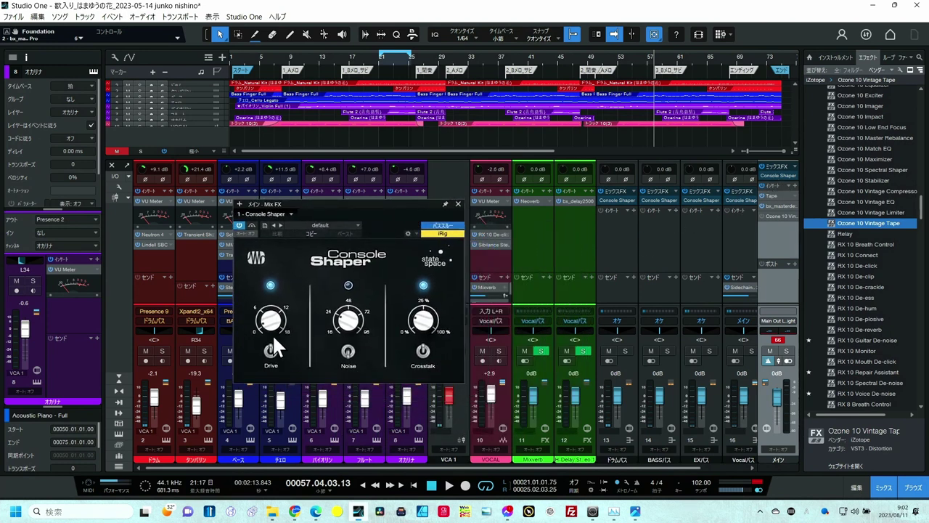
Adjust Drive on the main channel's Console Shaper, turn on Noise and raise Crosstalk to 56 %
{"action": "left_click_drag", "start_coordinate": [279, 321], "coordinate": [270, 319]}
{"action": "left_click", "coordinate": [349, 352]}
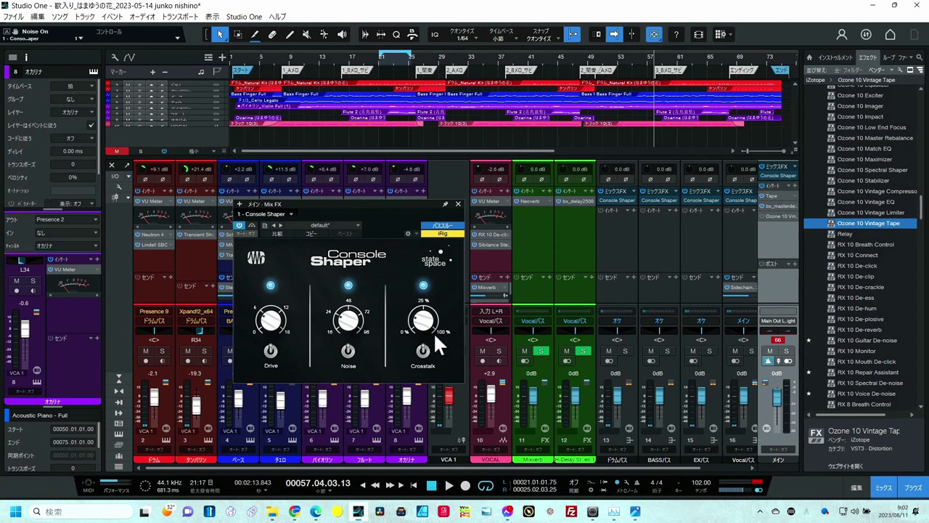
{"action": "left_click_drag", "start_coordinate": [428, 327], "coordinate": [438, 282]}
Play the song from around bar 49 and compare Console Shaper switched off and on
{"action": "left_click", "coordinate": [593, 58]}
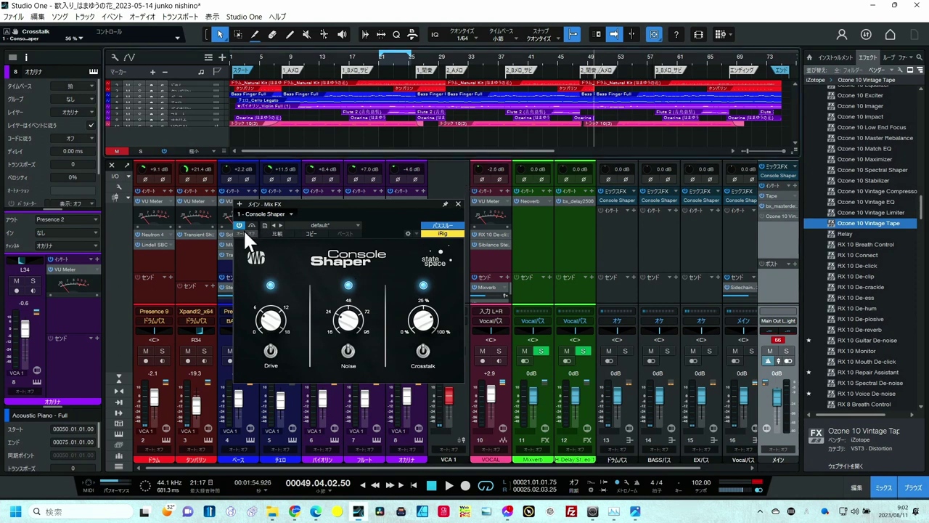
{"action": "left_click", "coordinate": [239, 226]}
{"action": "key", "text": "space"}
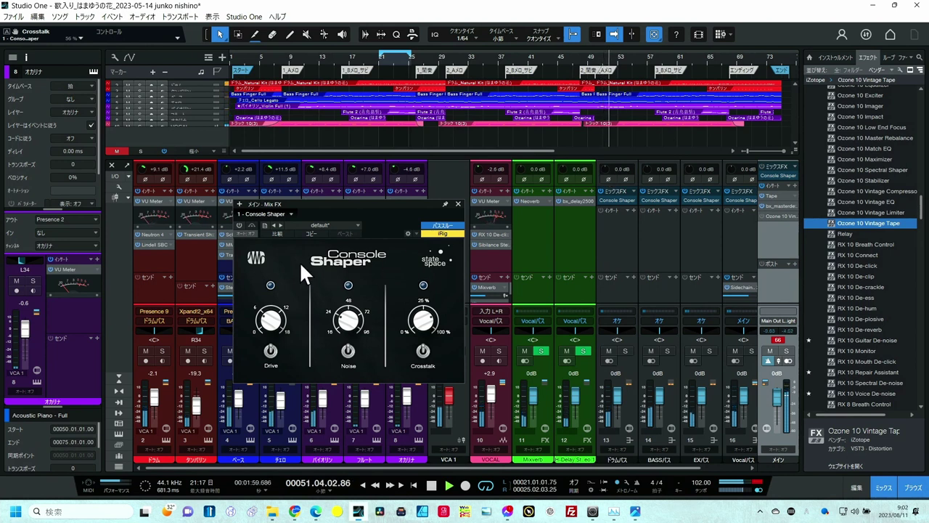
{"action": "left_click", "coordinate": [238, 225]}
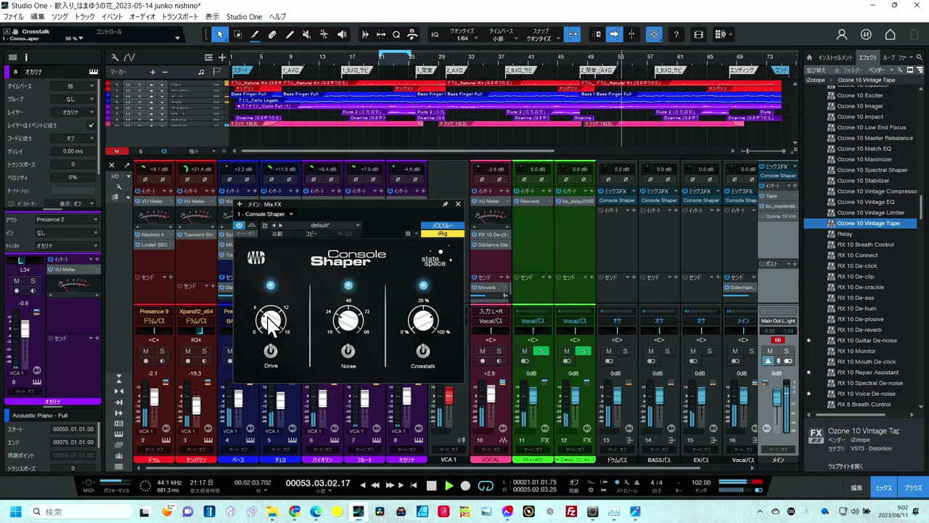
Raise Console Shaper's Drive to 11.04 dB and Crosstalk to 74 %, comparing the sound with bypass before stopping playback
{"action": "left_click_drag", "start_coordinate": [267, 317], "coordinate": [272, 282]}
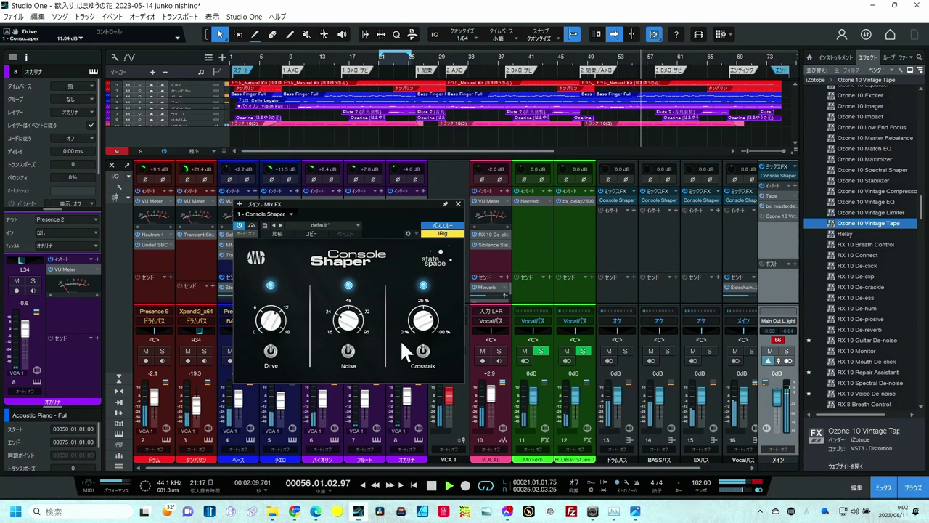
{"action": "left_click_drag", "start_coordinate": [425, 323], "coordinate": [424, 314]}
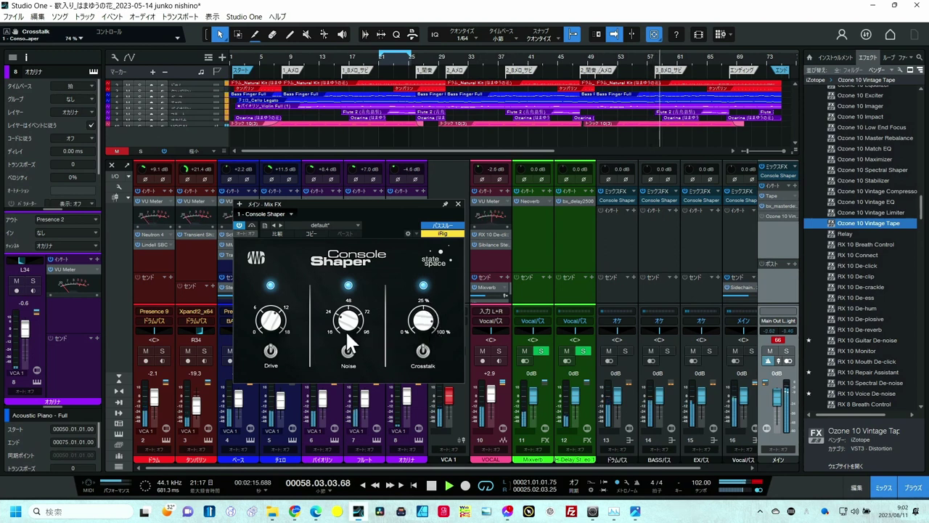
{"action": "left_click", "coordinate": [249, 225]}
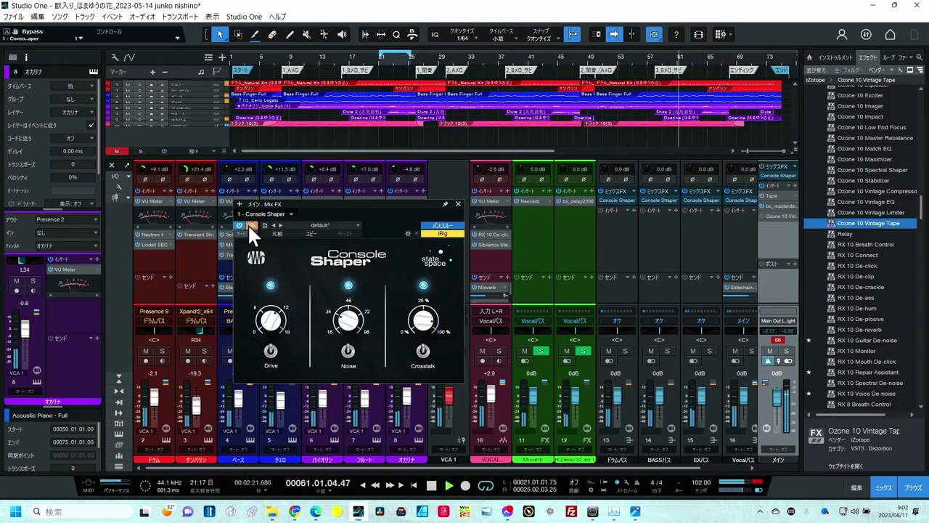
{"action": "left_click", "coordinate": [249, 224]}
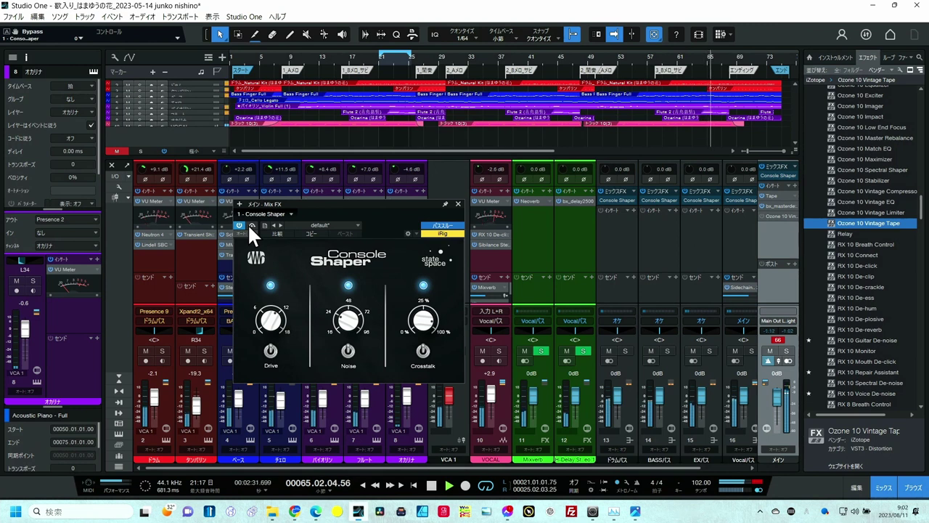
{"action": "key", "text": "space"}
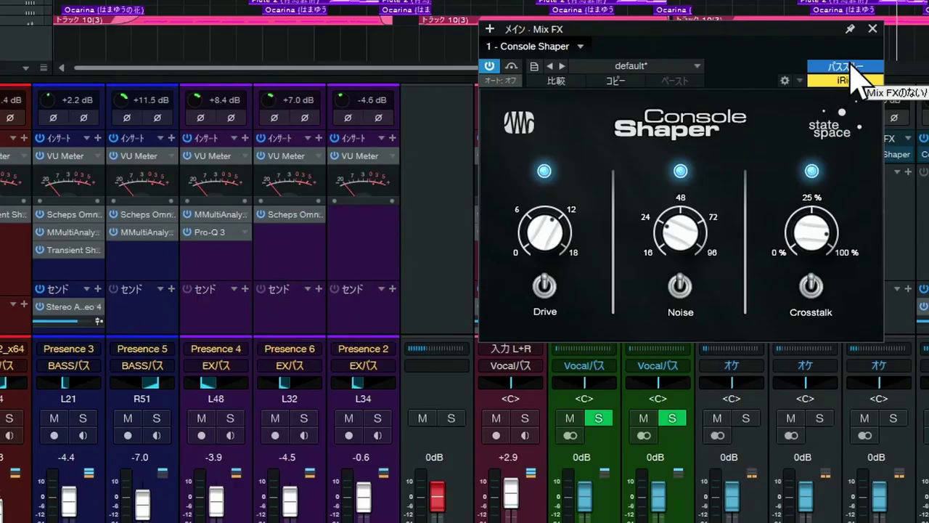
Toggle Console Shaper's pass-through (パススルー) off and back on, and switch off Noise and Crosstalk
{"action": "left_click", "coordinate": [852, 70]}
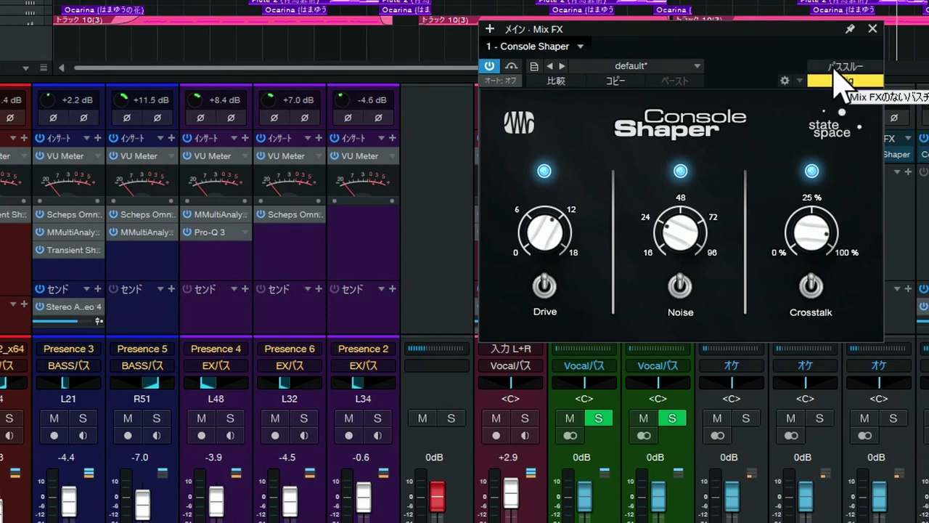
{"action": "left_click", "coordinate": [834, 71]}
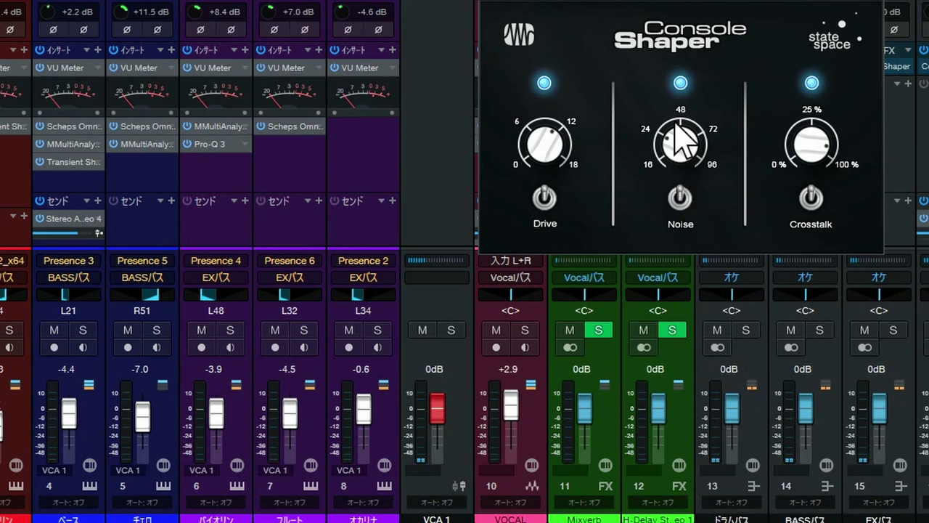
{"action": "left_click", "coordinate": [680, 83]}
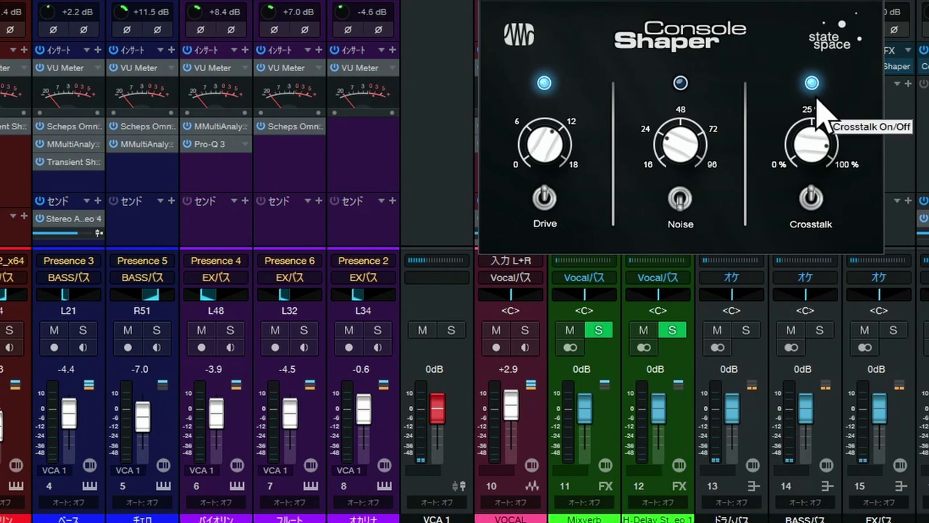
{"action": "left_click", "coordinate": [811, 83]}
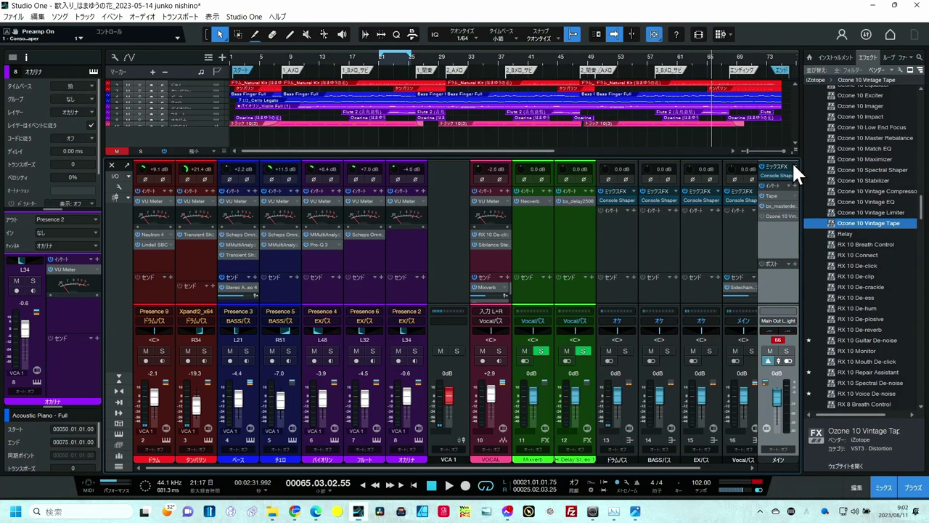
Load CTC-1 as the main channel's Mix FX and move its window clear of the main channel
{"action": "left_click", "coordinate": [793, 163]}
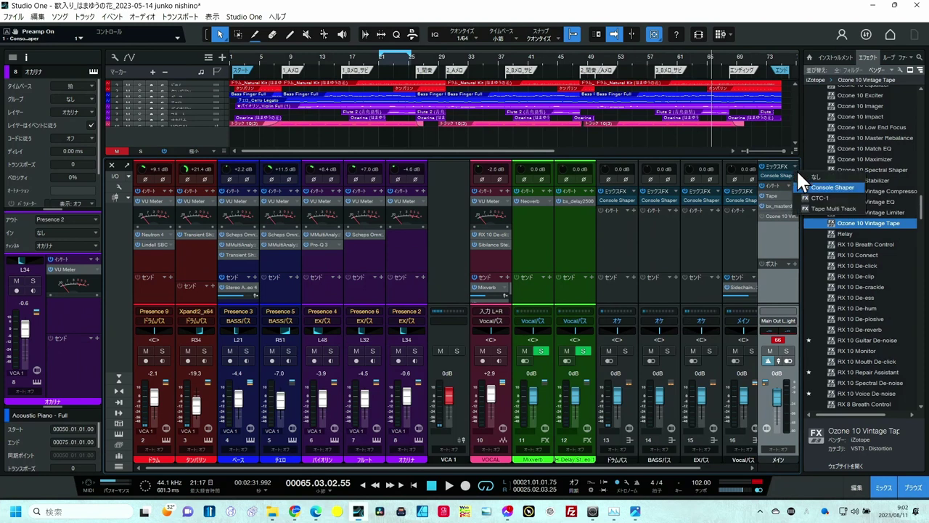
{"action": "left_click", "coordinate": [813, 196]}
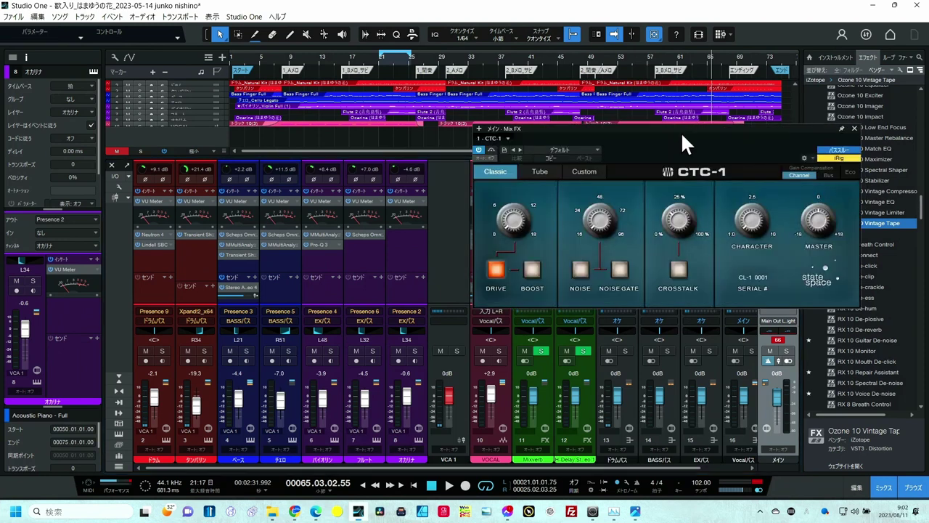
{"action": "left_click_drag", "start_coordinate": [683, 133], "coordinate": [571, 155]}
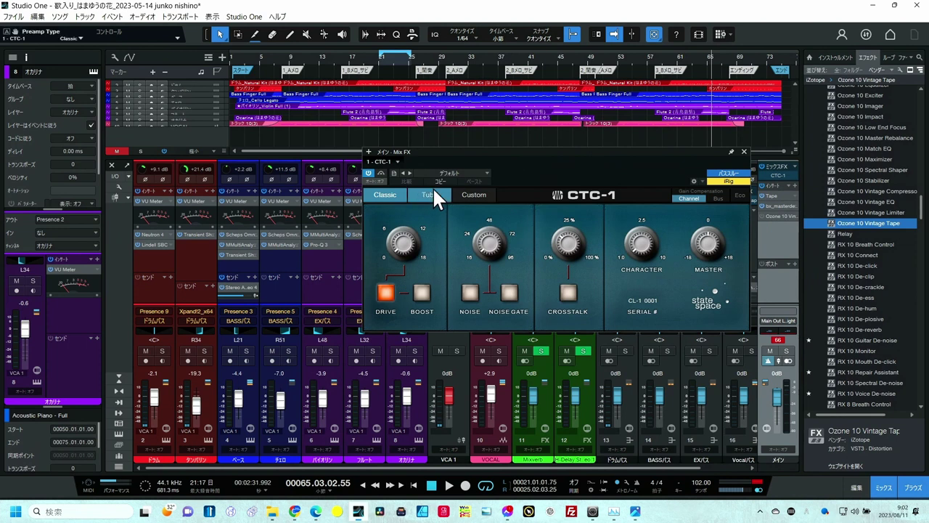
Preview CTC-1's Tube and Custom preamp types and return to Classic
{"action": "left_click", "coordinate": [433, 193]}
{"action": "left_click", "coordinate": [472, 196]}
{"action": "left_click", "coordinate": [391, 195]}
Play the song from around bar 49 while raising CTC-1's Drive and turning on Boost, Noise and Noise Gate
{"action": "left_click", "coordinate": [596, 57]}
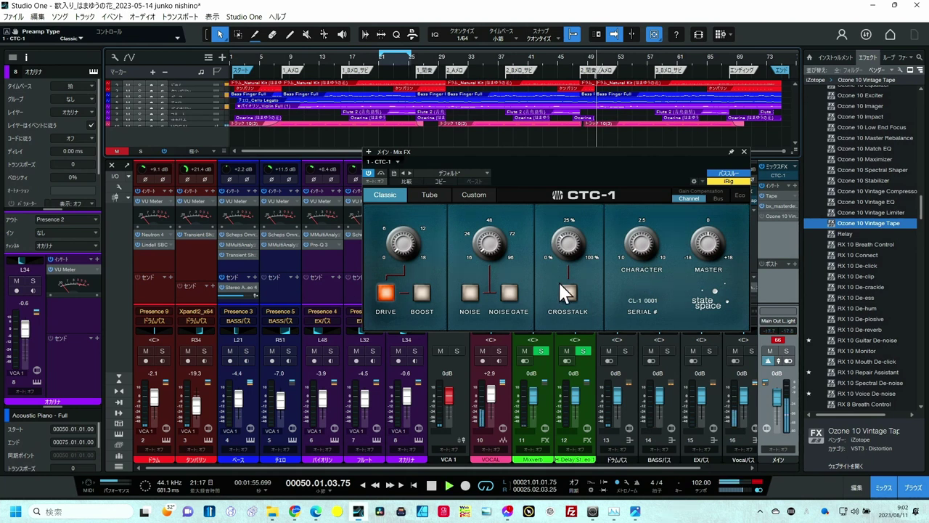
{"action": "key", "text": "space"}
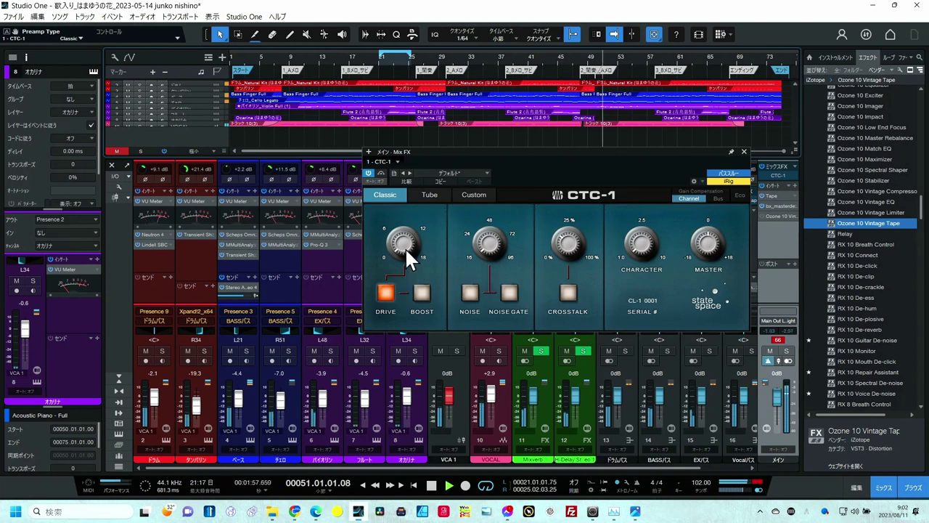
{"action": "left_click_drag", "start_coordinate": [405, 247], "coordinate": [404, 225]}
{"action": "left_click", "coordinate": [421, 292]}
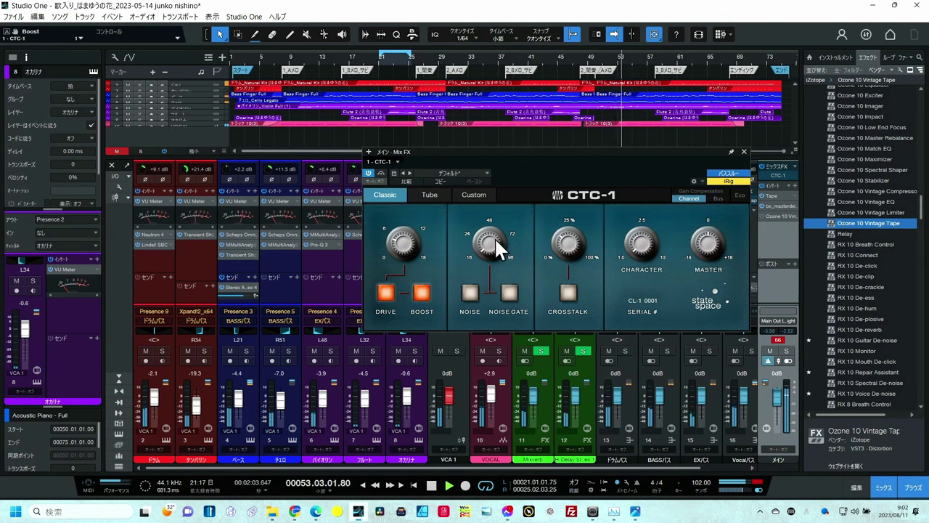
{"action": "left_click", "coordinate": [473, 289]}
{"action": "left_click", "coordinate": [501, 293]}
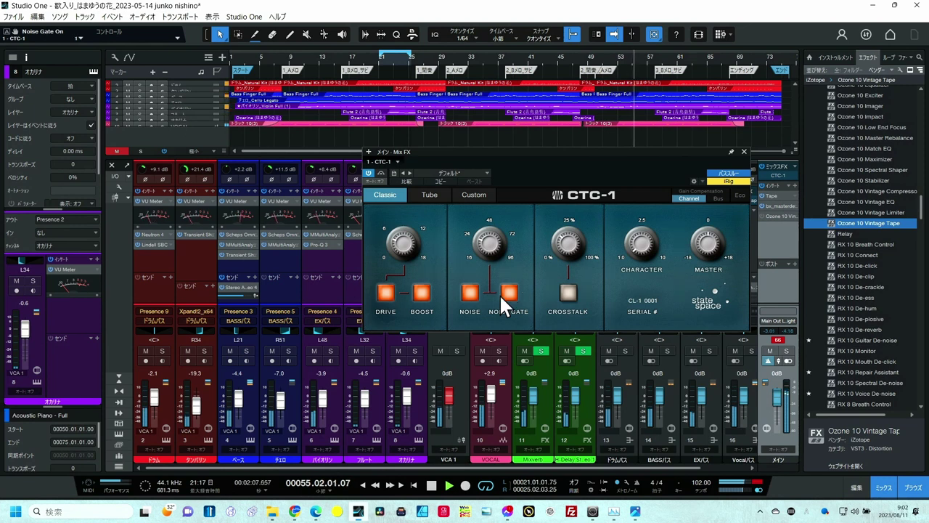
Turn on CTC-1's Crosstalk at 64 %, and set Character to 6.65 and Drive to 3.06 dB
{"action": "left_click_drag", "start_coordinate": [571, 233], "coordinate": [576, 212]}
{"action": "left_click", "coordinate": [572, 292]}
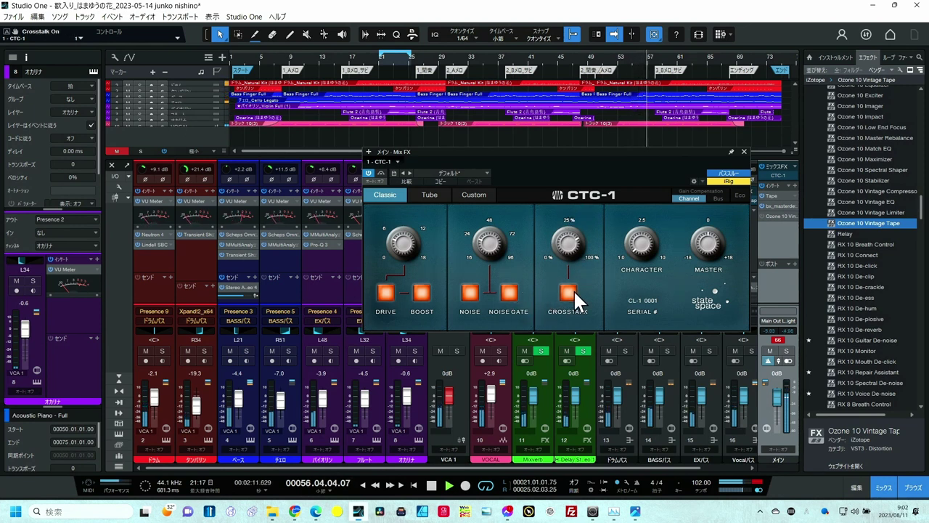
{"action": "left_click_drag", "start_coordinate": [565, 242], "coordinate": [565, 238]}
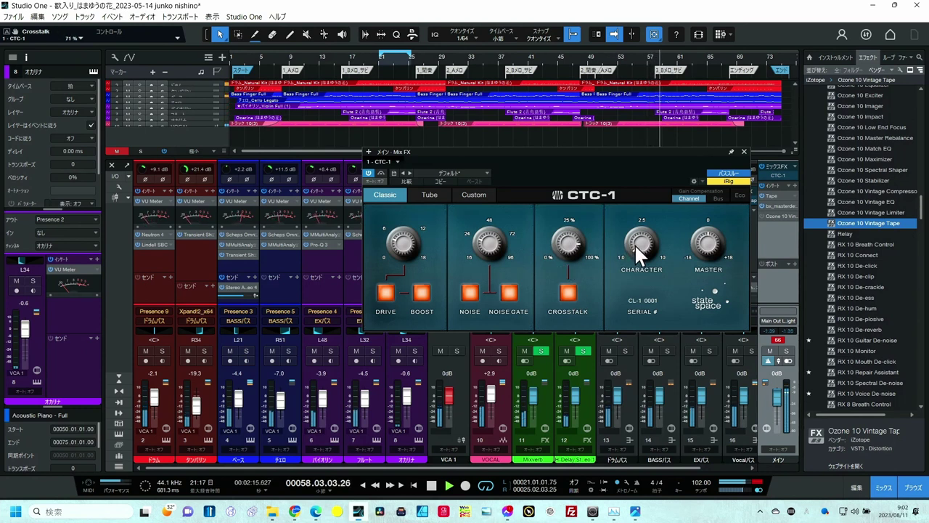
{"action": "left_click_drag", "start_coordinate": [639, 245], "coordinate": [644, 173]}
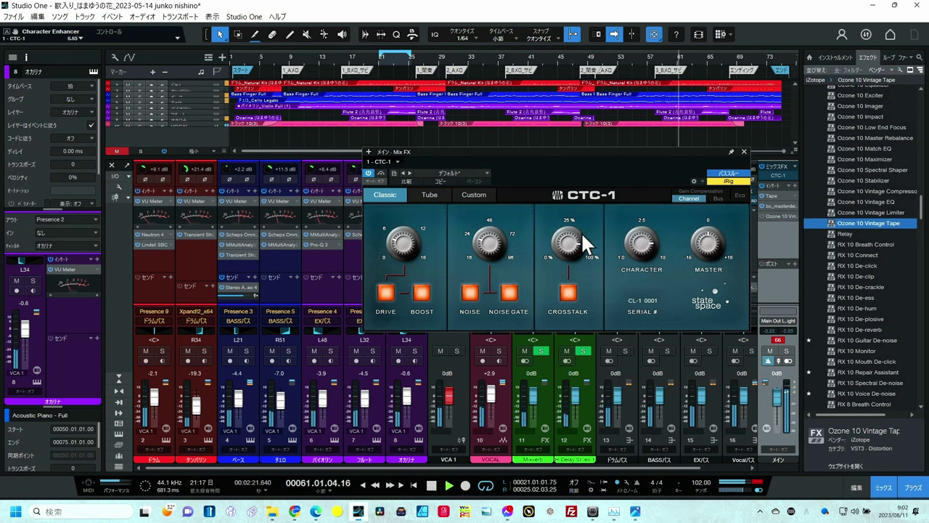
{"action": "left_click_drag", "start_coordinate": [569, 245], "coordinate": [569, 247]}
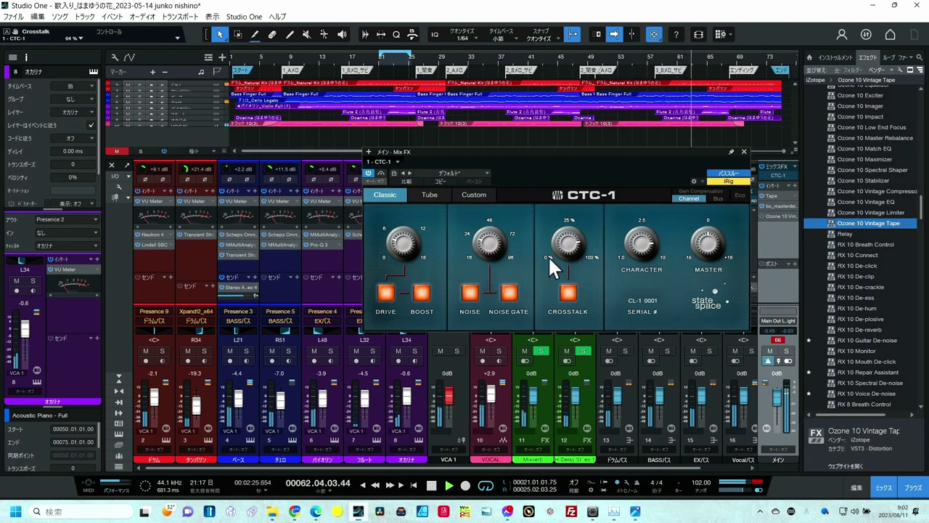
{"action": "left_click_drag", "start_coordinate": [402, 247], "coordinate": [402, 254]}
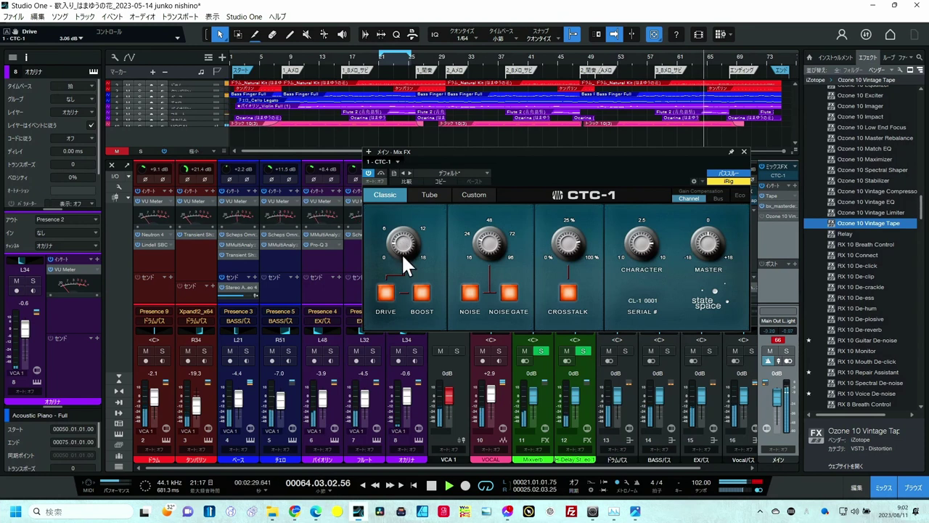
Compare the song with CTC-1 bypassed and active, leaving the effect active
{"action": "left_click", "coordinate": [379, 174]}
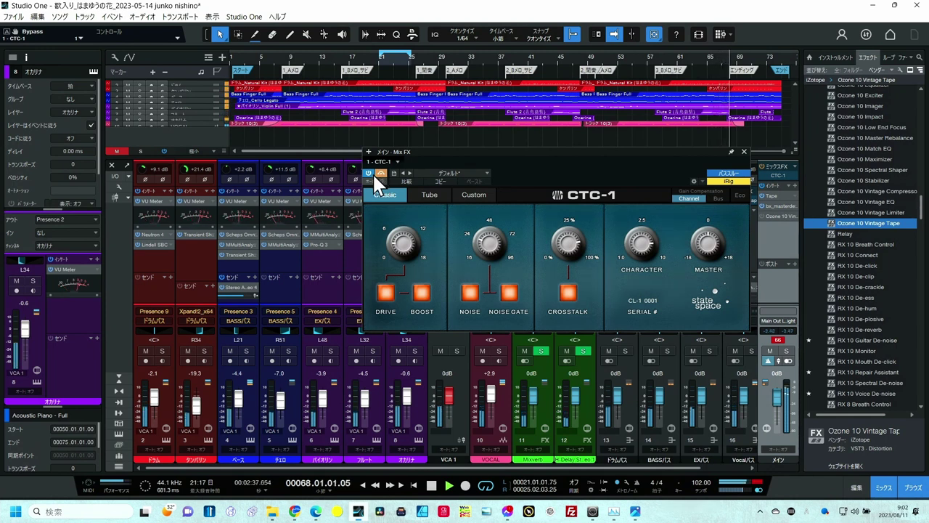
{"action": "left_click", "coordinate": [382, 175]}
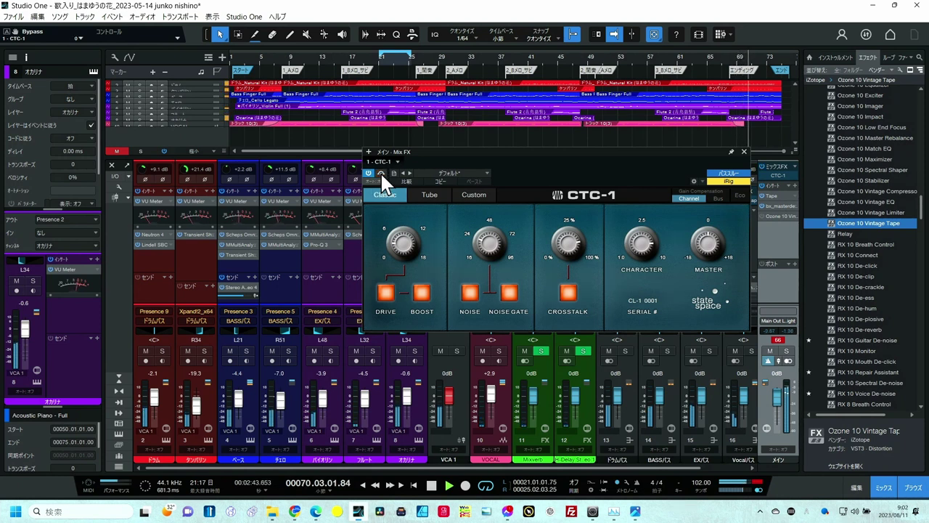
{"action": "left_click", "coordinate": [381, 175]}
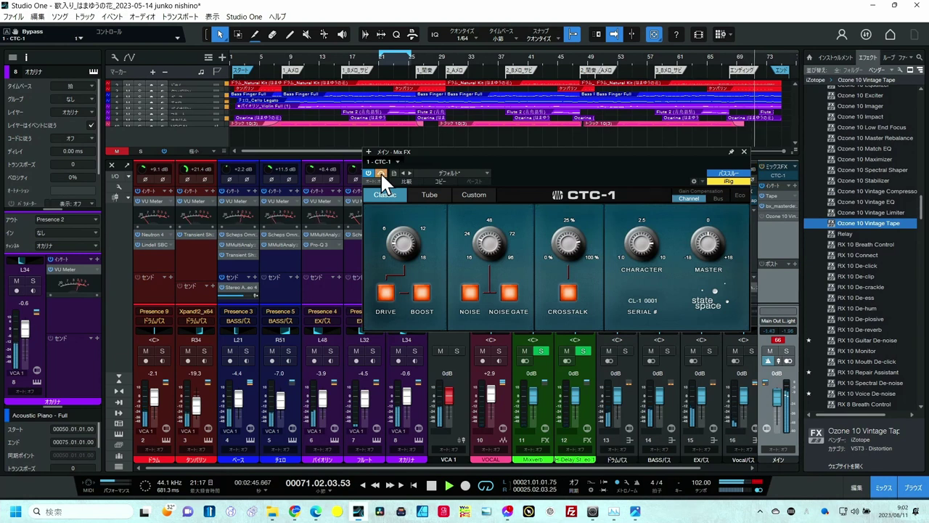
{"action": "left_click", "coordinate": [381, 175]}
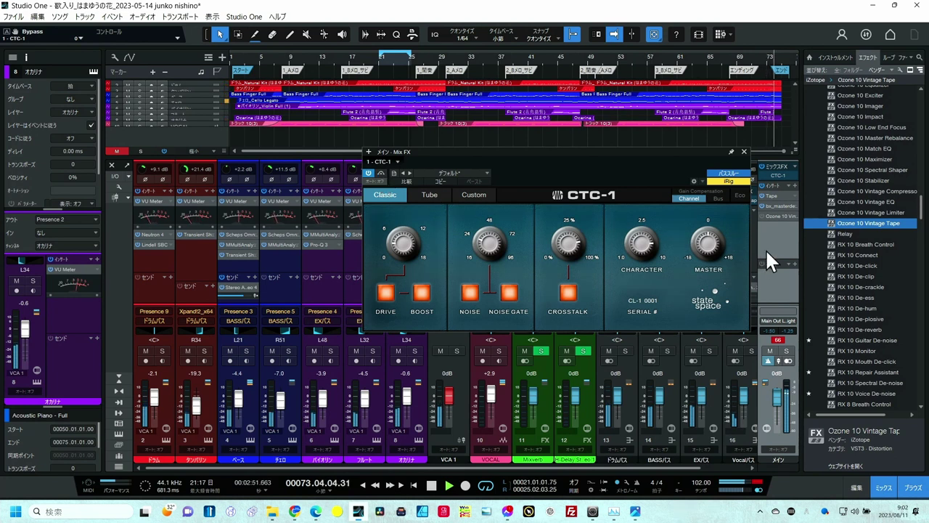
Open Tape on the main channel, resume playback, reveal the RC-1 remote control and set the tape transport to STOP
{"action": "left_click", "coordinate": [771, 194]}
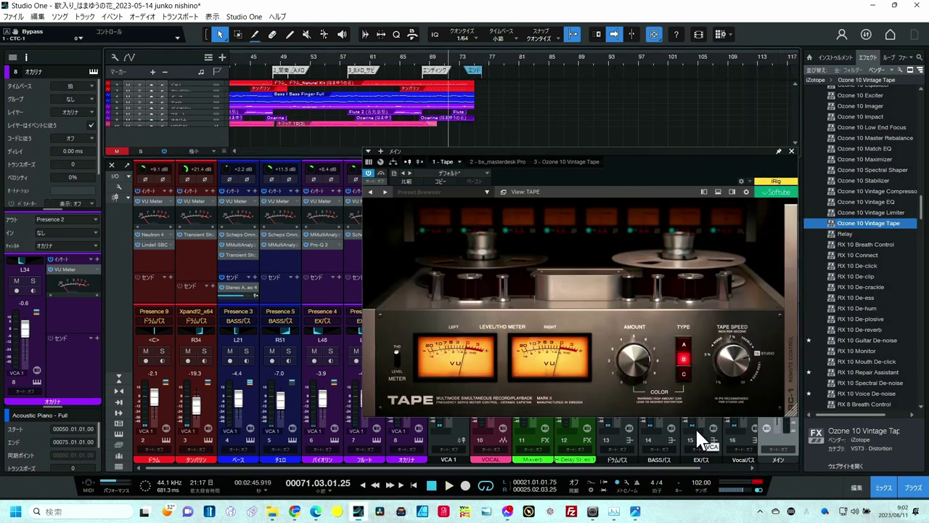
{"action": "key", "text": "space"}
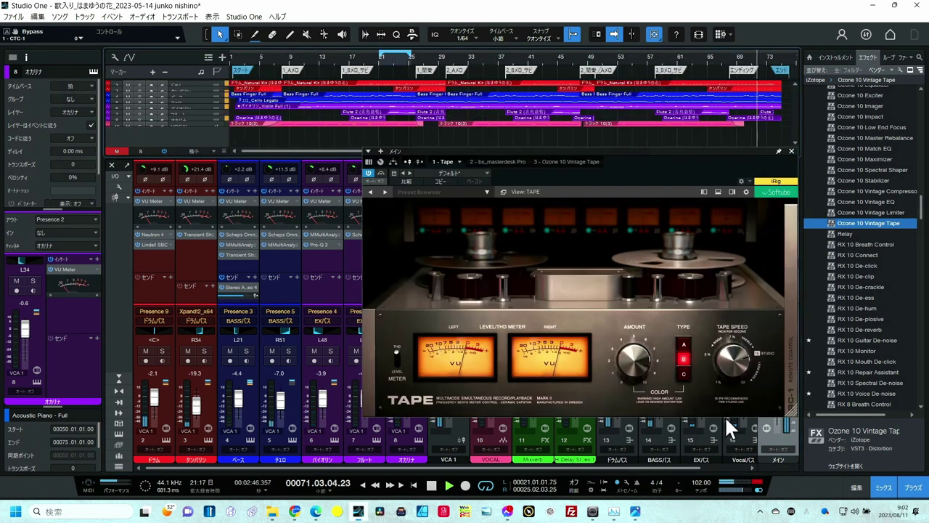
{"action": "left_click", "coordinate": [789, 370]}
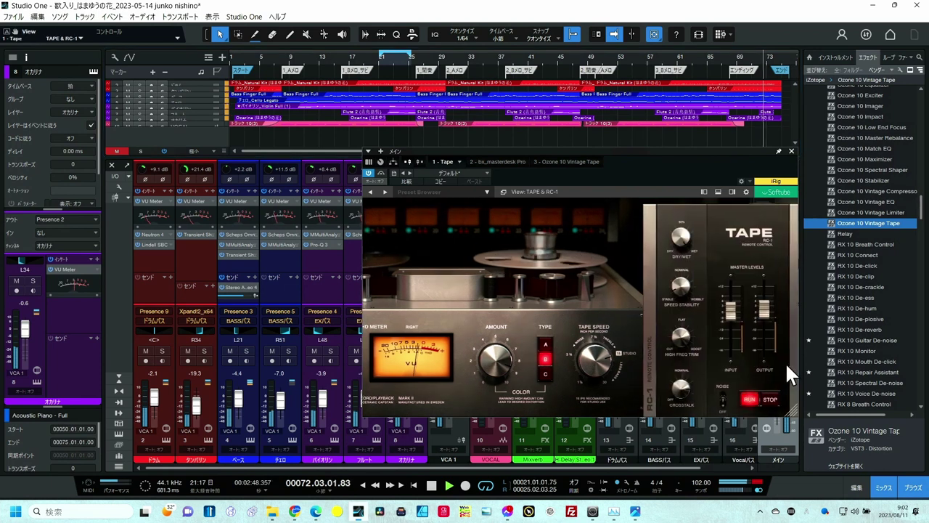
{"action": "left_click", "coordinate": [767, 400]}
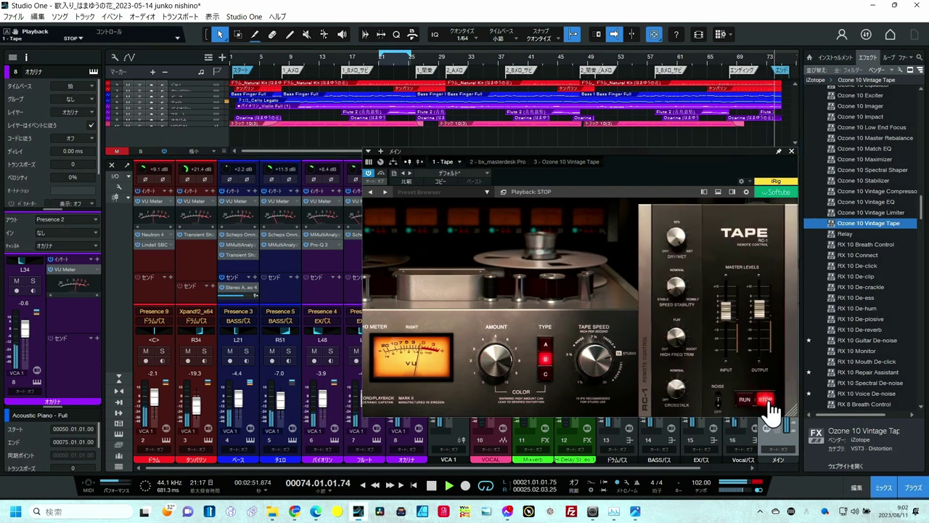